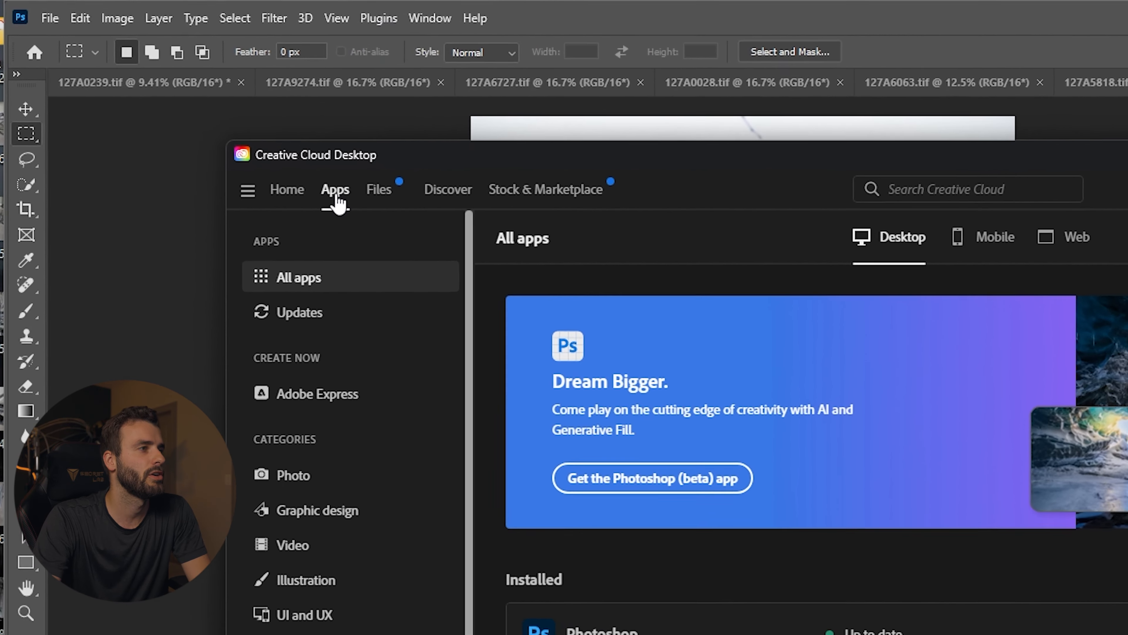
# - Look through the beta apps in Creative Cloud Desktop for Photoshop (Beta), and minimize that window
pyautogui.scroll(-3, 355, 445)
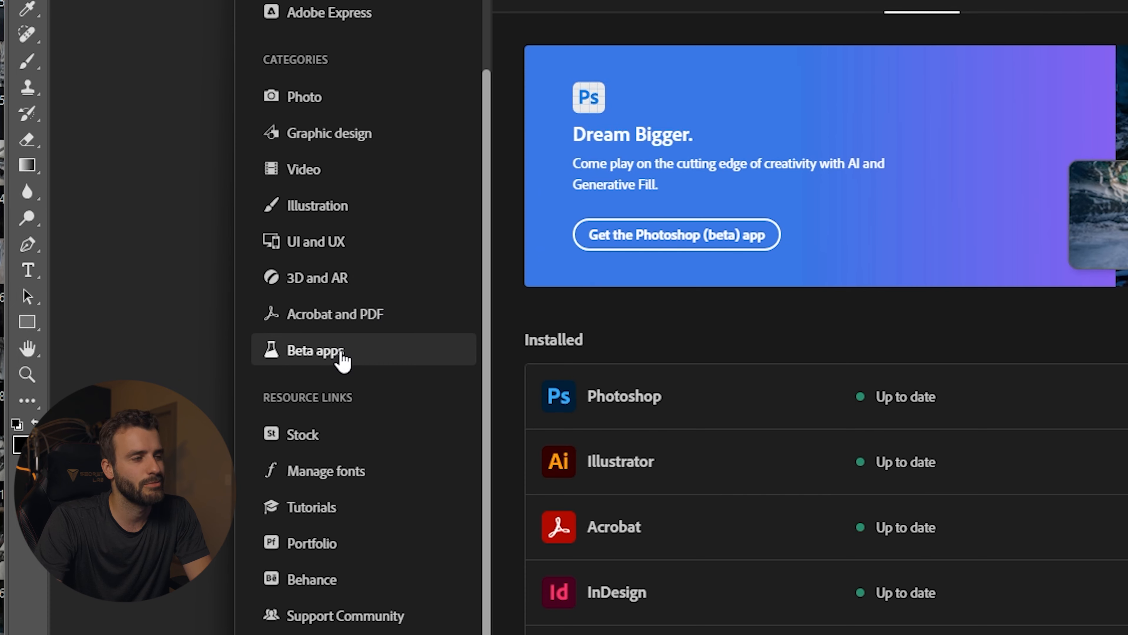
pyautogui.click(342, 360)
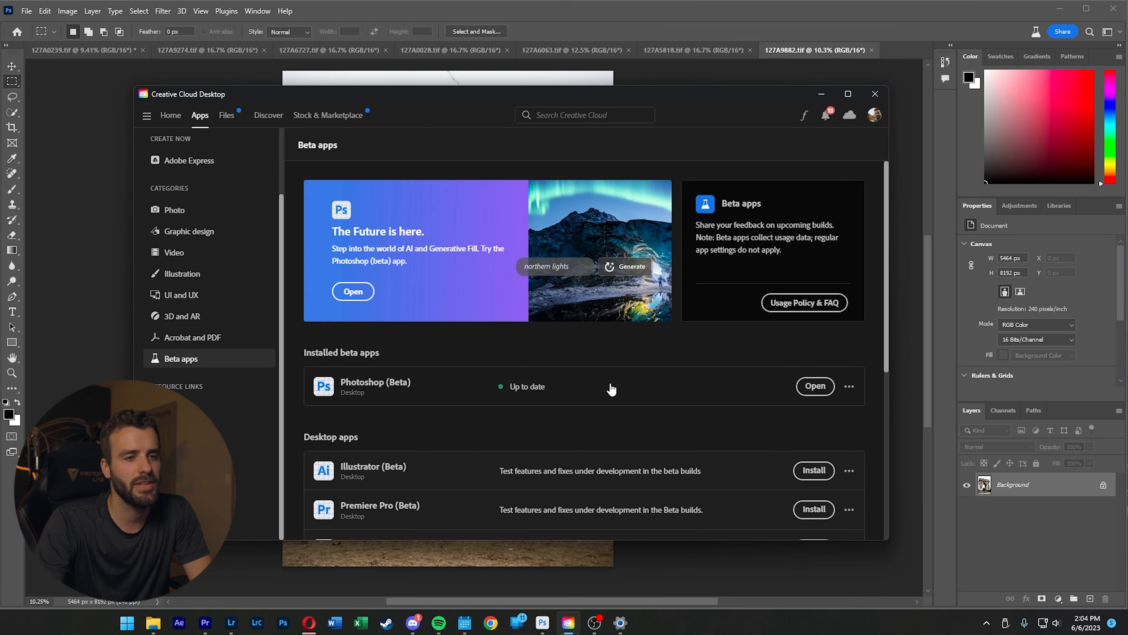
pyautogui.scroll(-3, 1053, 404)
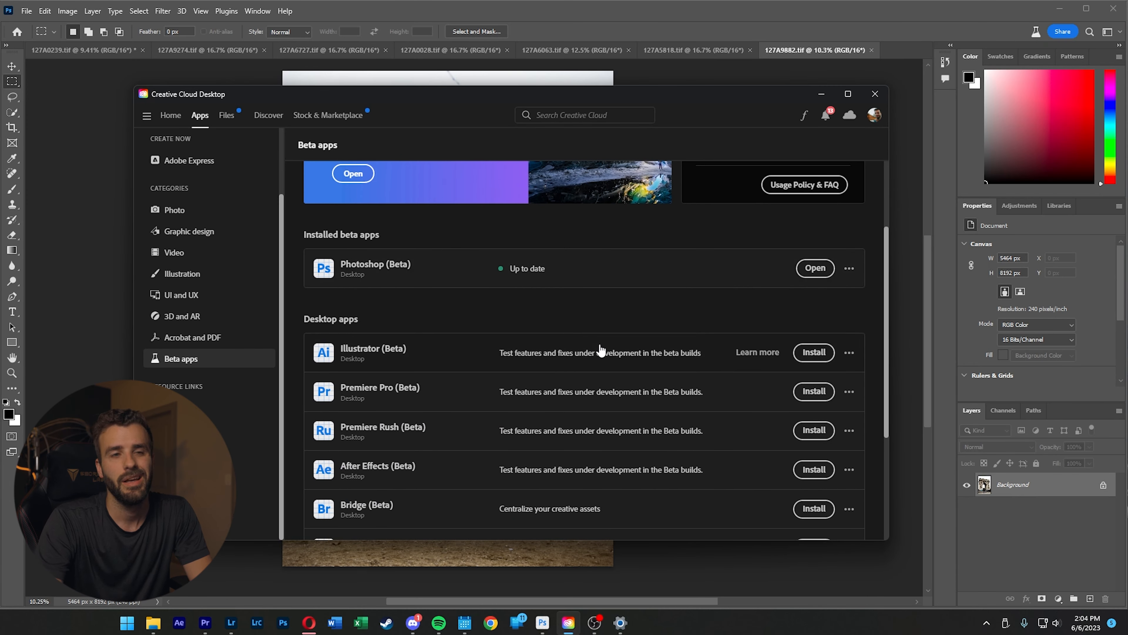
pyautogui.scroll(-2, 553, 402)
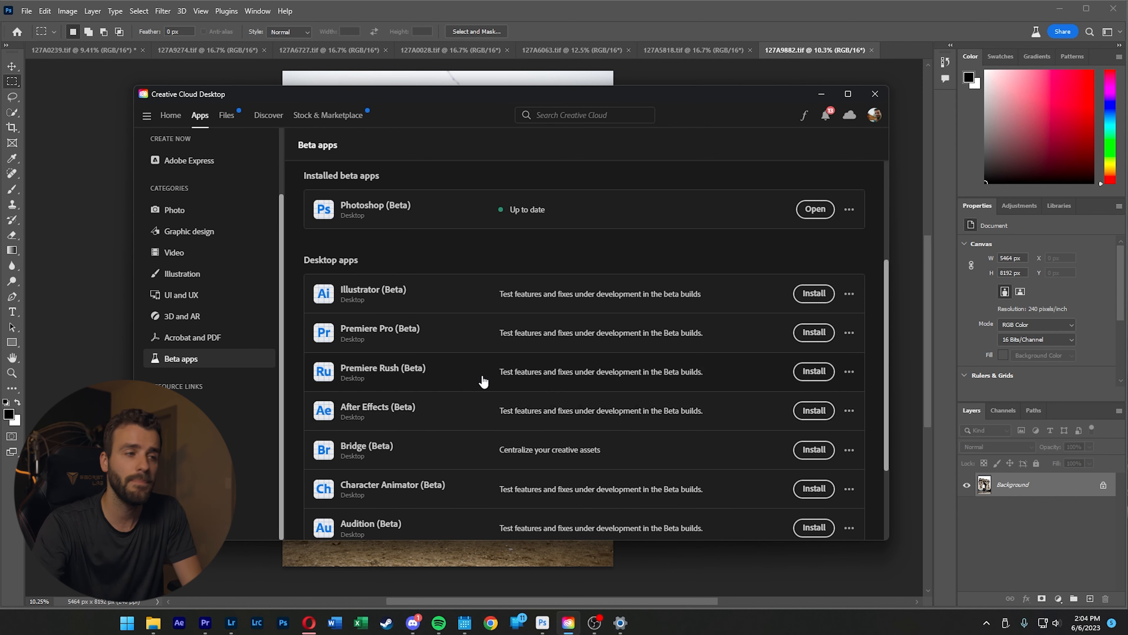
pyautogui.scroll(2, 471, 391)
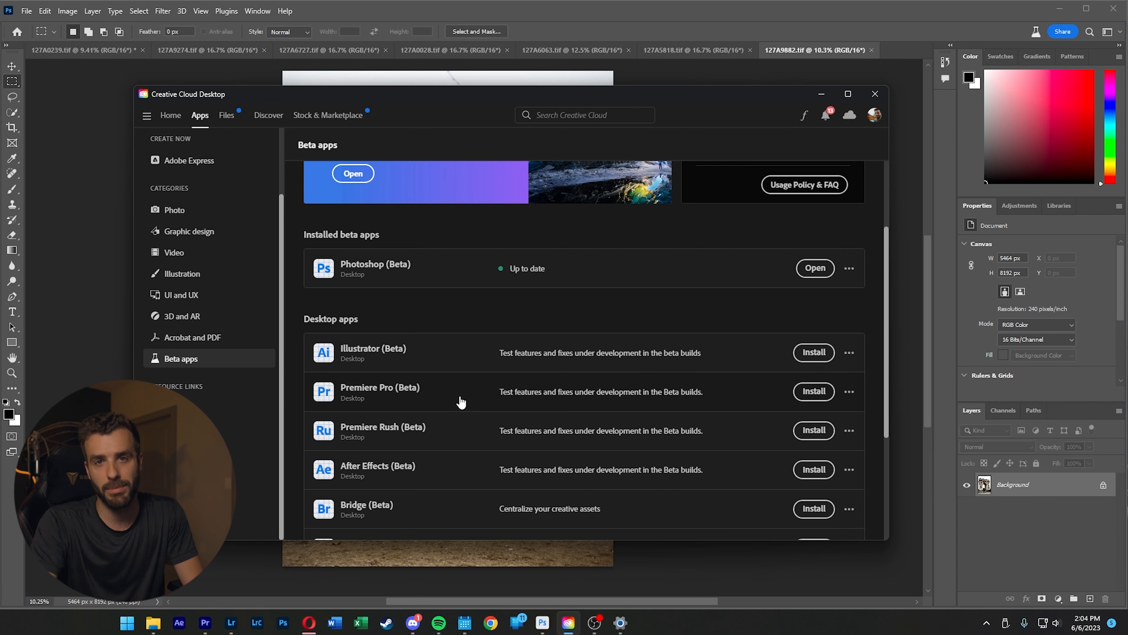
pyautogui.scroll(3, 461, 402)
pyautogui.click(821, 93)
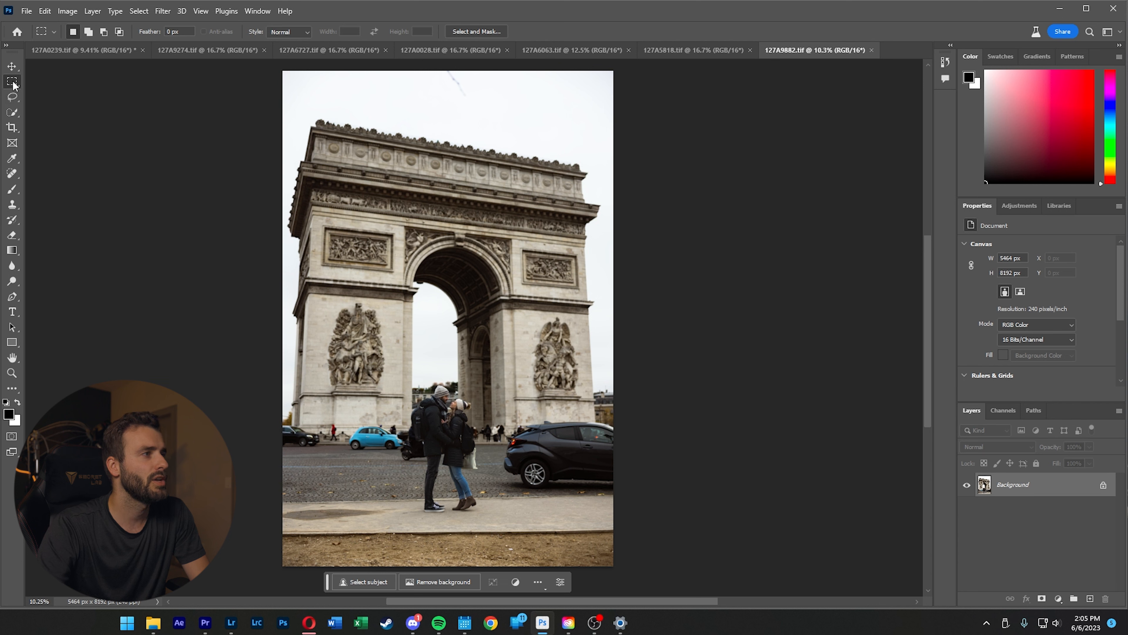
# - Lasso the black car at the photo's left edge and run Generative Fill on it with an empty prompt
pyautogui.click(13, 97)
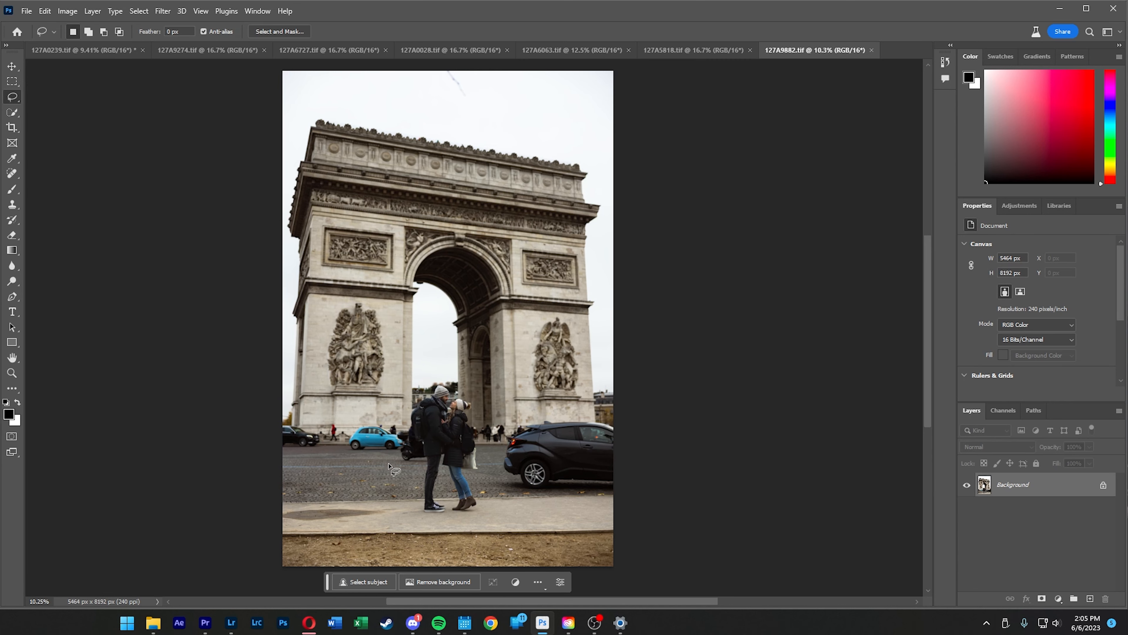
pyautogui.scroll(5, 385, 462)
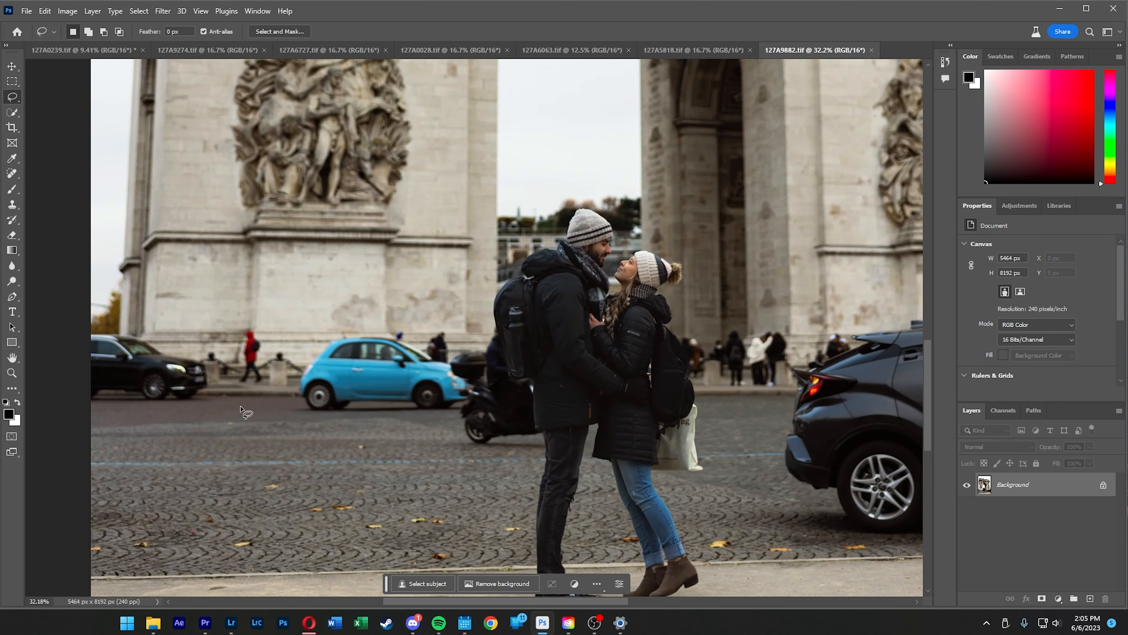
pyautogui.moveTo(206, 404); pyautogui.dragTo(64, 390)
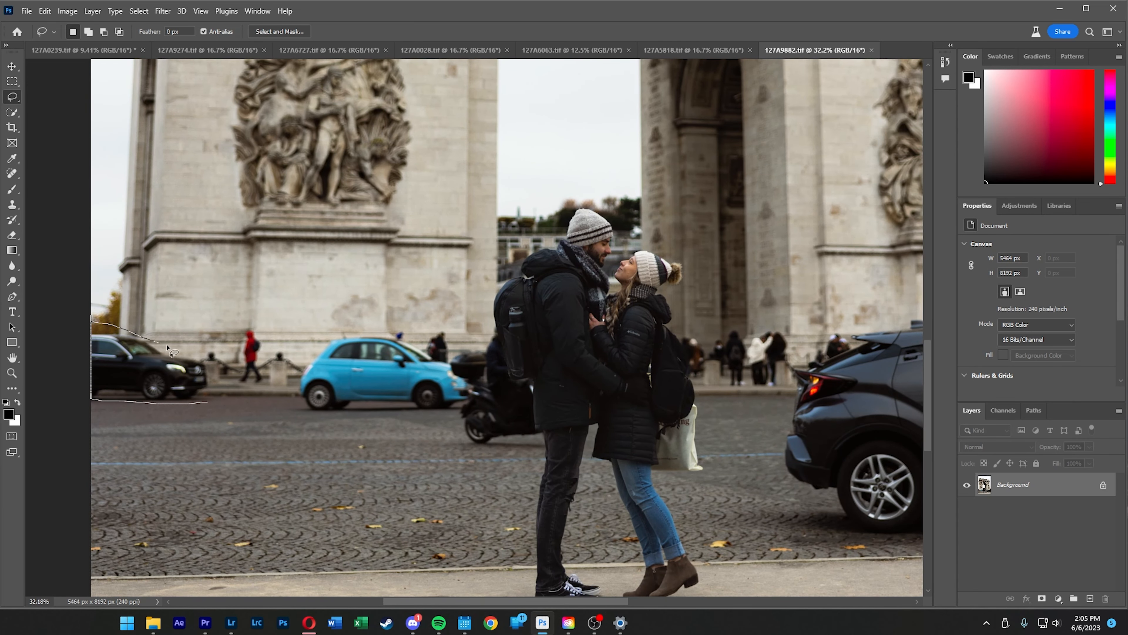
pyautogui.moveTo(199, 402); pyautogui.dragTo(199, 403)
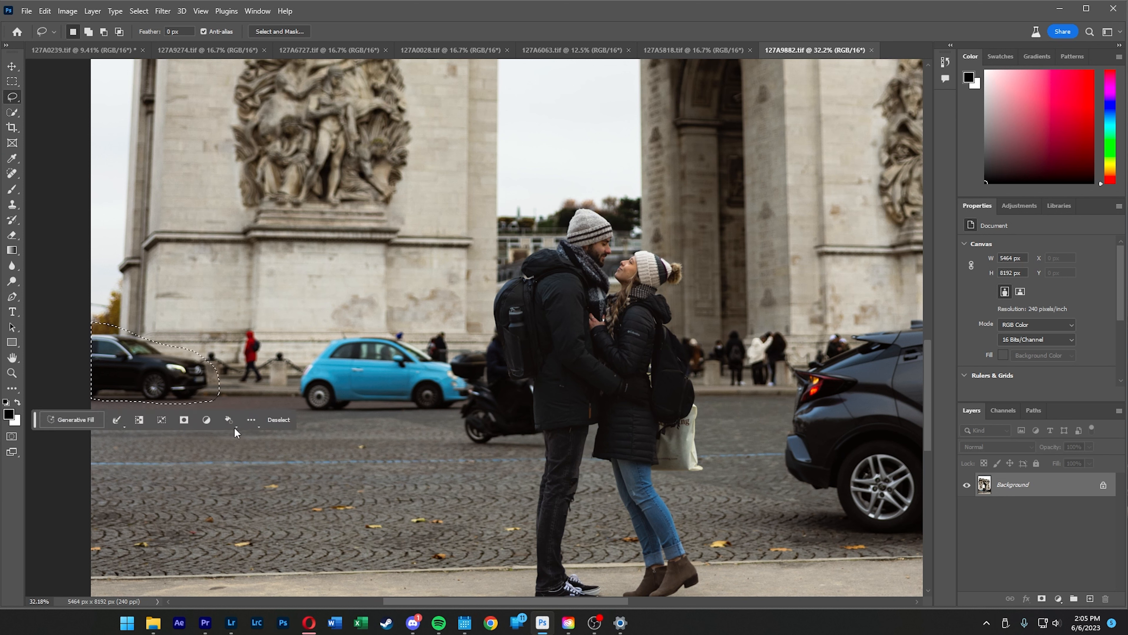
pyautogui.click(79, 422)
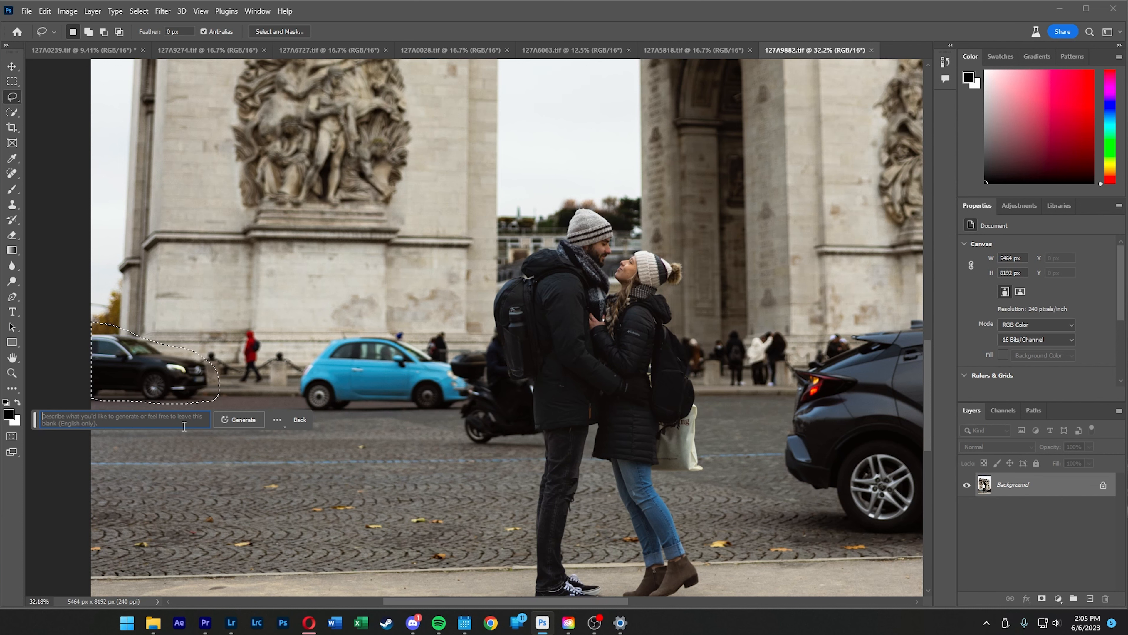
pyautogui.click(239, 419)
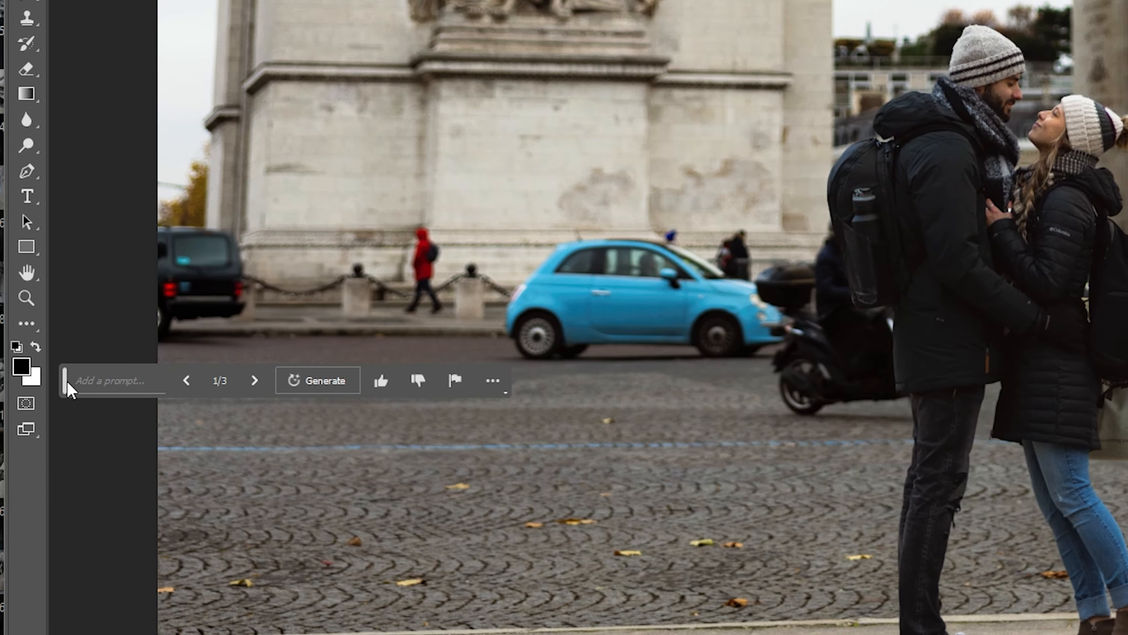
# - Move the contextual task bar over the road, view its options, and compare the generated variations of the car area
pyautogui.moveTo(58, 391); pyautogui.dragTo(542, 380)
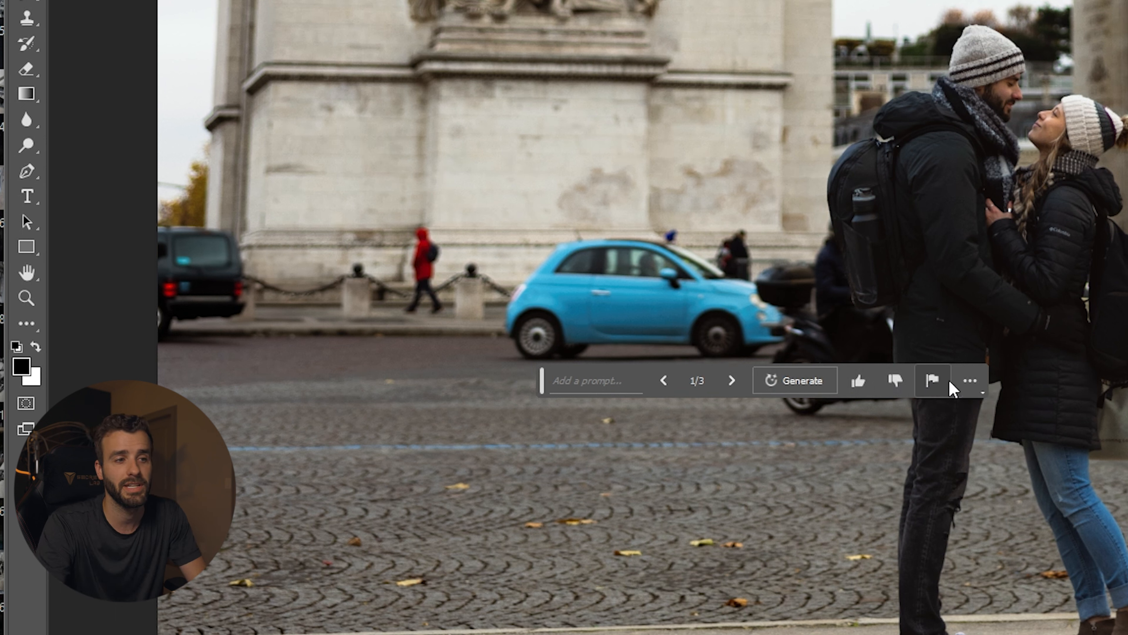
pyautogui.click(961, 384)
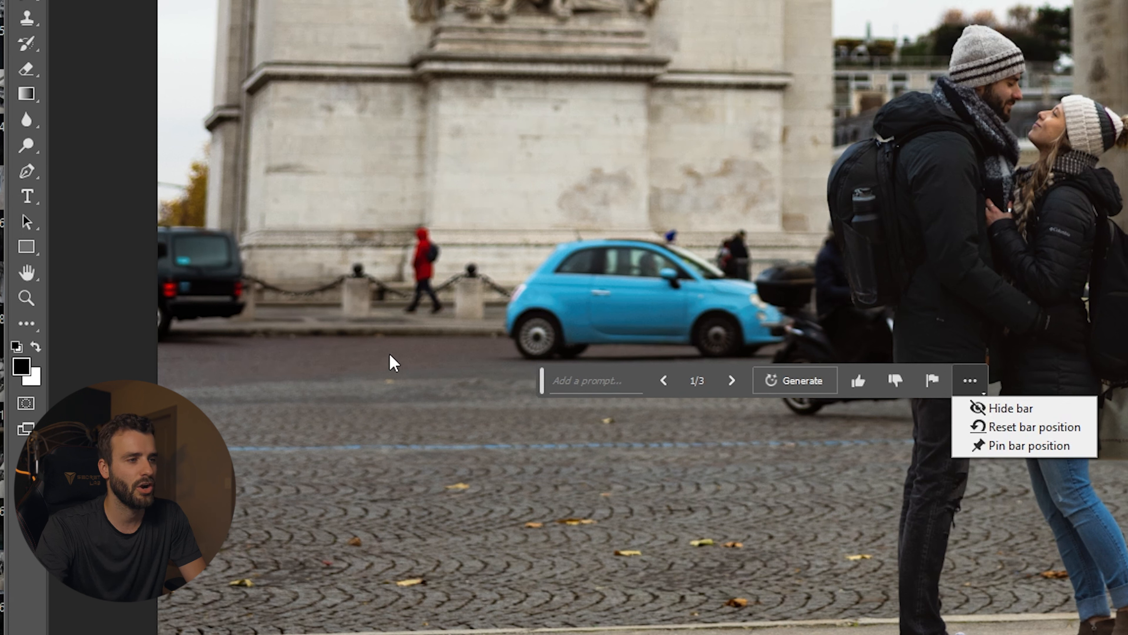
pyautogui.click(740, 396)
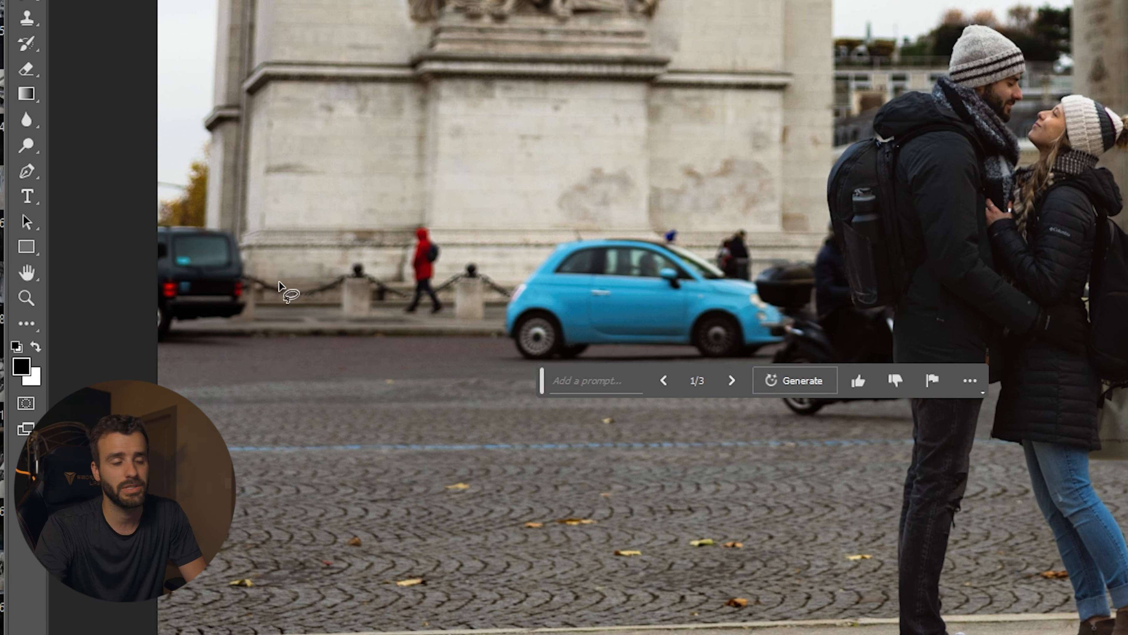
pyautogui.click(743, 383)
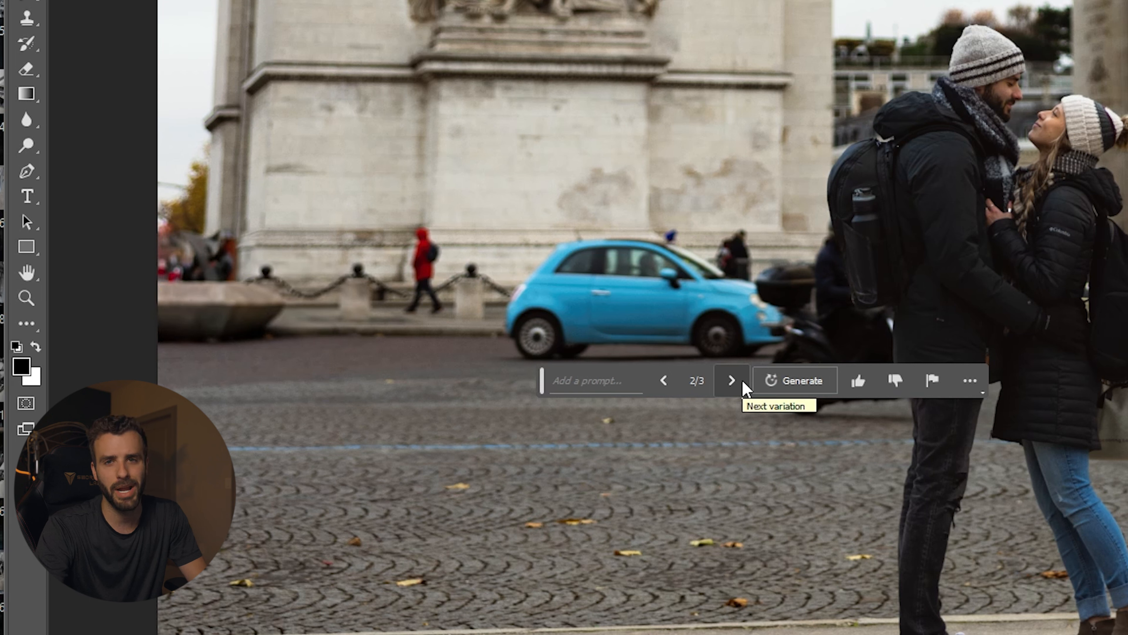
pyautogui.click(743, 384)
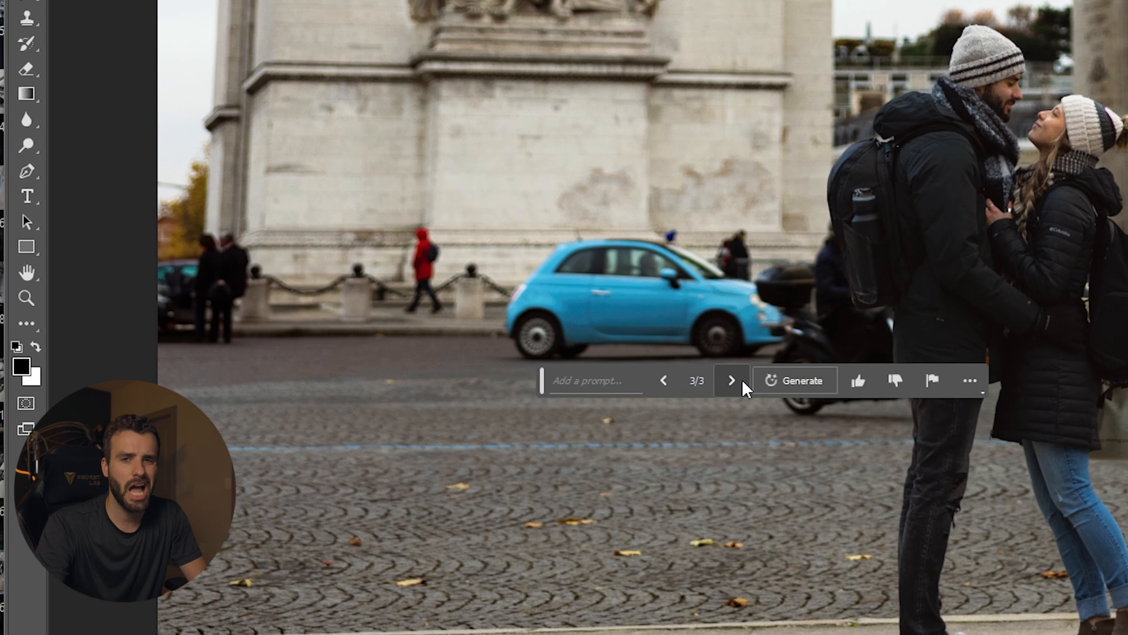
# - Generate new variations of the car area with the prompt "Remove car"
pyautogui.click(633, 383)
pyautogui.write('Remove car')
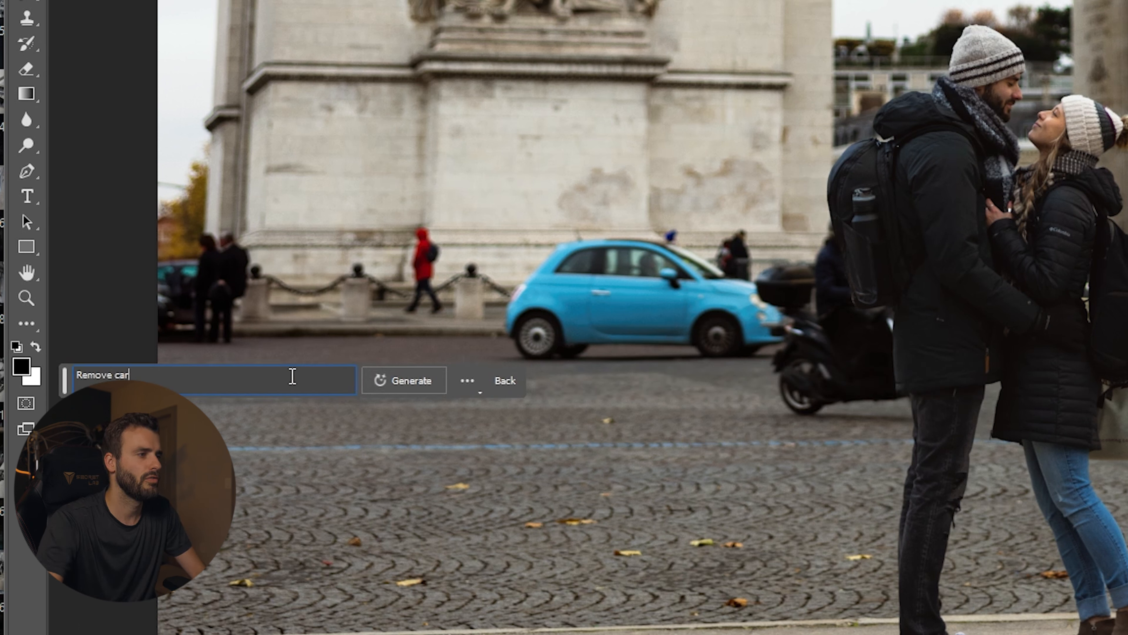
pyautogui.click(398, 392)
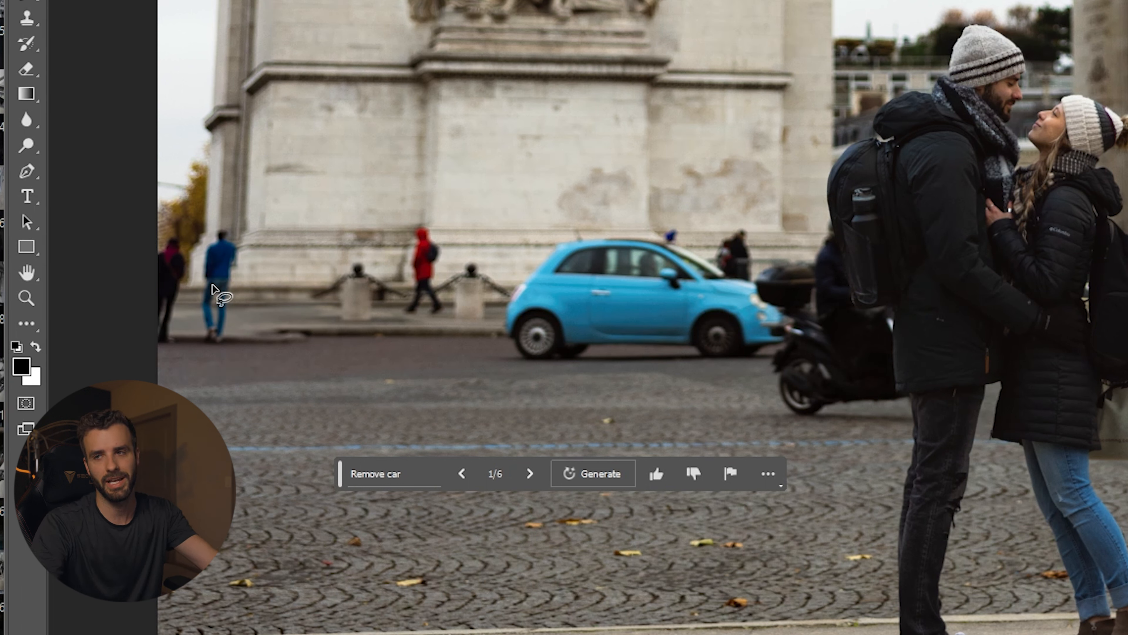
# - Compare the "Remove car" variations and delete Generative Layer 1
pyautogui.click(530, 473)
pyautogui.click(530, 474)
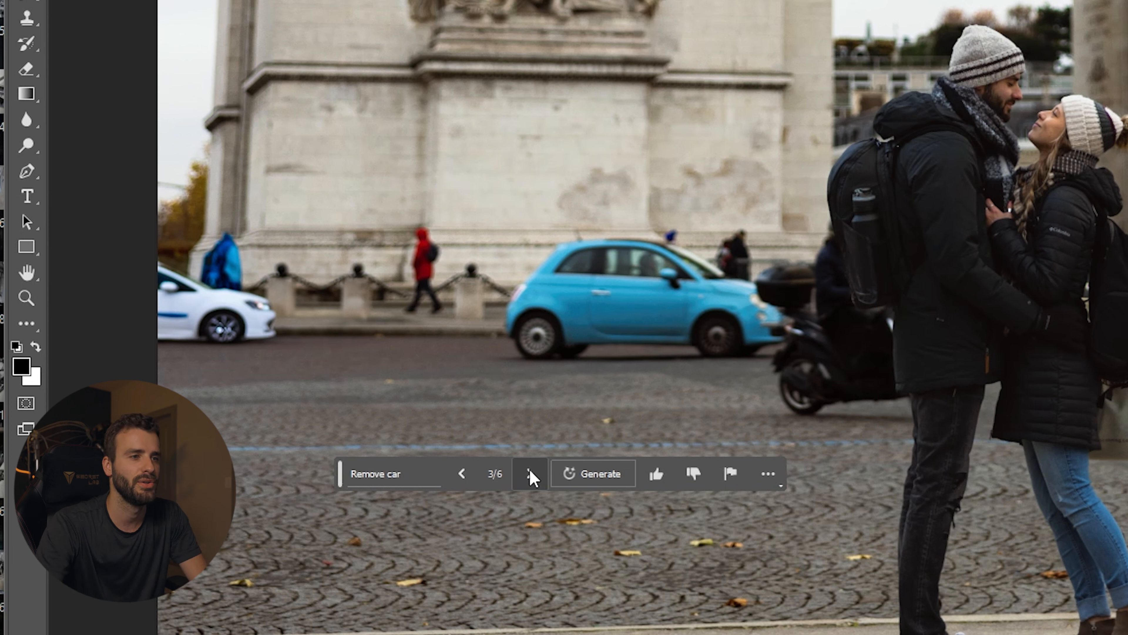
pyautogui.click(463, 477)
pyautogui.click(462, 476)
pyautogui.click(462, 475)
pyautogui.click(462, 476)
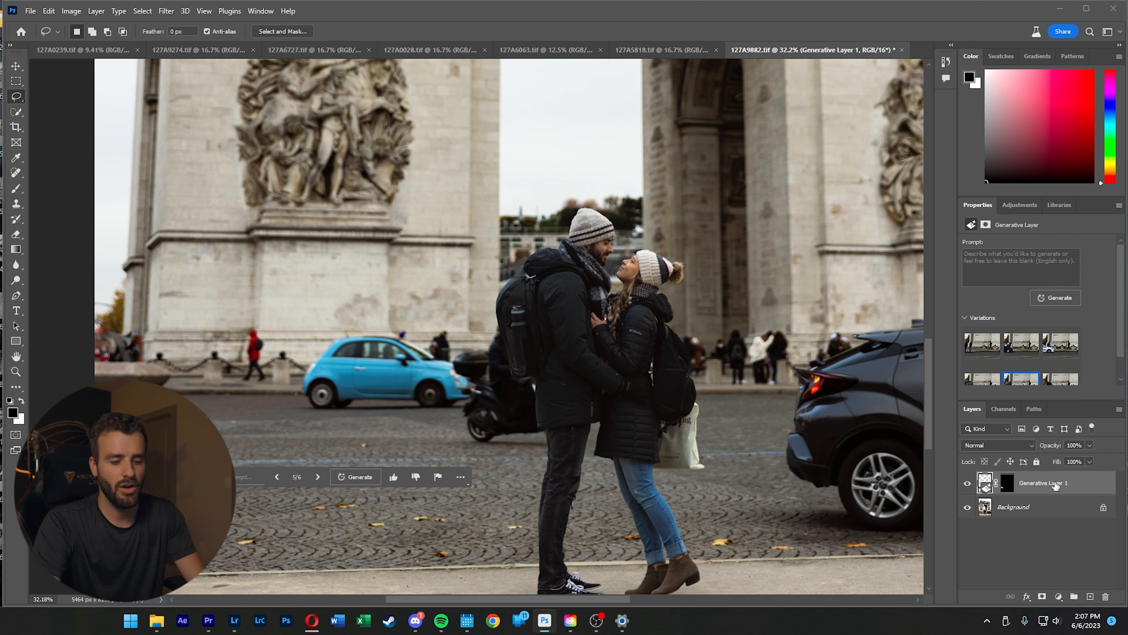
pyautogui.press('Delete')
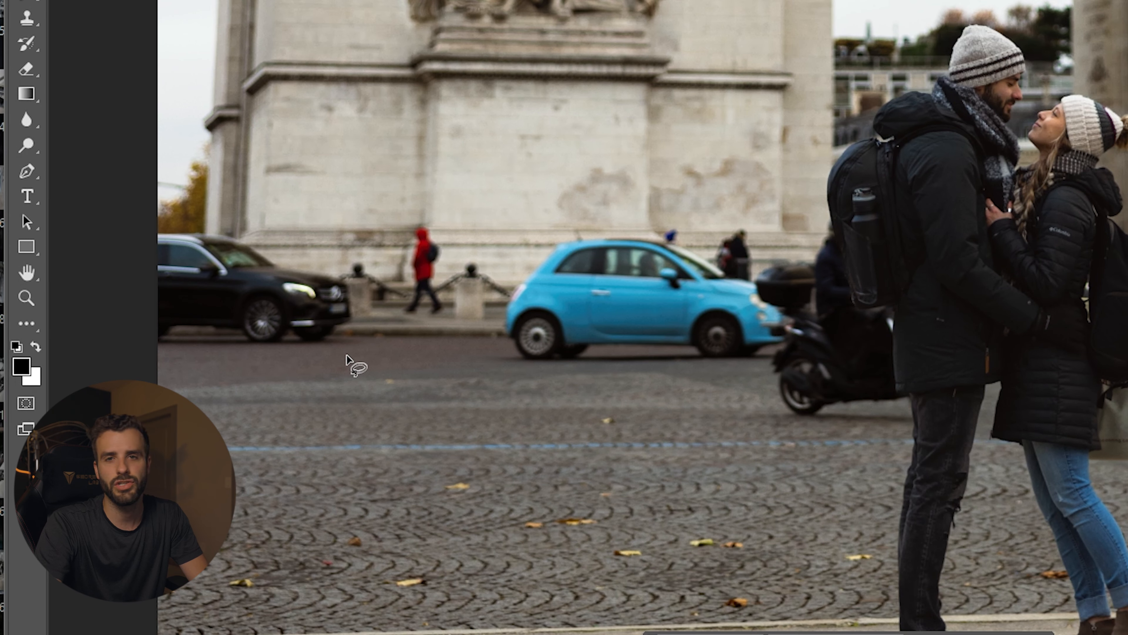
# - Lasso the black car at the left edge again and remove it using Generative Fill with an empty prompt
pyautogui.moveTo(346, 356); pyautogui.dragTo(216, 368)
pyautogui.moveTo(84, 328)
pyautogui.mouseDown()
pyautogui.moveTo(102, 207)
pyautogui.moveTo(144, 198)
pyautogui.moveTo(335, 244)
pyautogui.moveTo(361, 263)
pyautogui.moveTo(379, 294)
pyautogui.moveTo(369, 333)
pyautogui.moveTo(332, 359)
pyautogui.mouseUp()
pyautogui.click(129, 396)
pyautogui.click(395, 400)
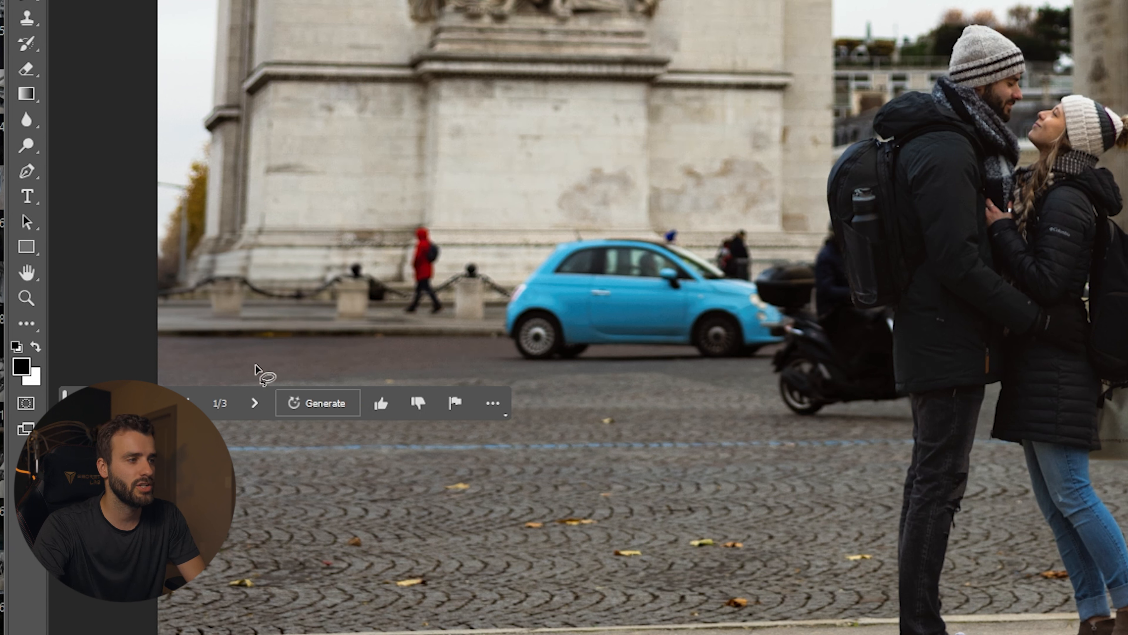
# - Compare the variations of the removed car and keep the second one
pyautogui.click(254, 403)
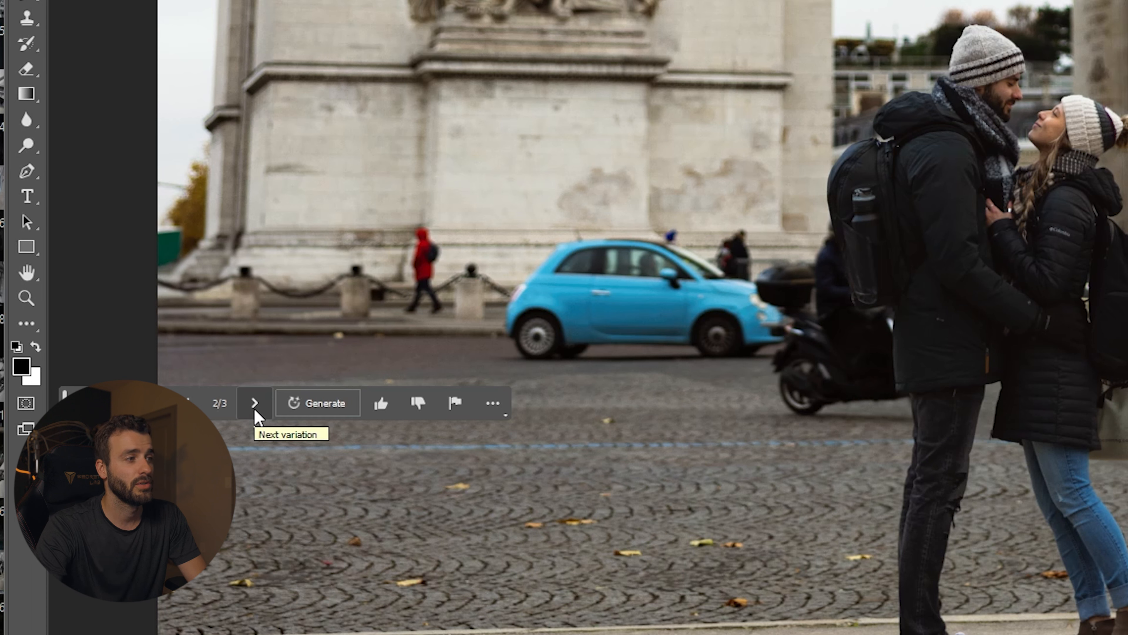
pyautogui.click(255, 403)
pyautogui.click(188, 402)
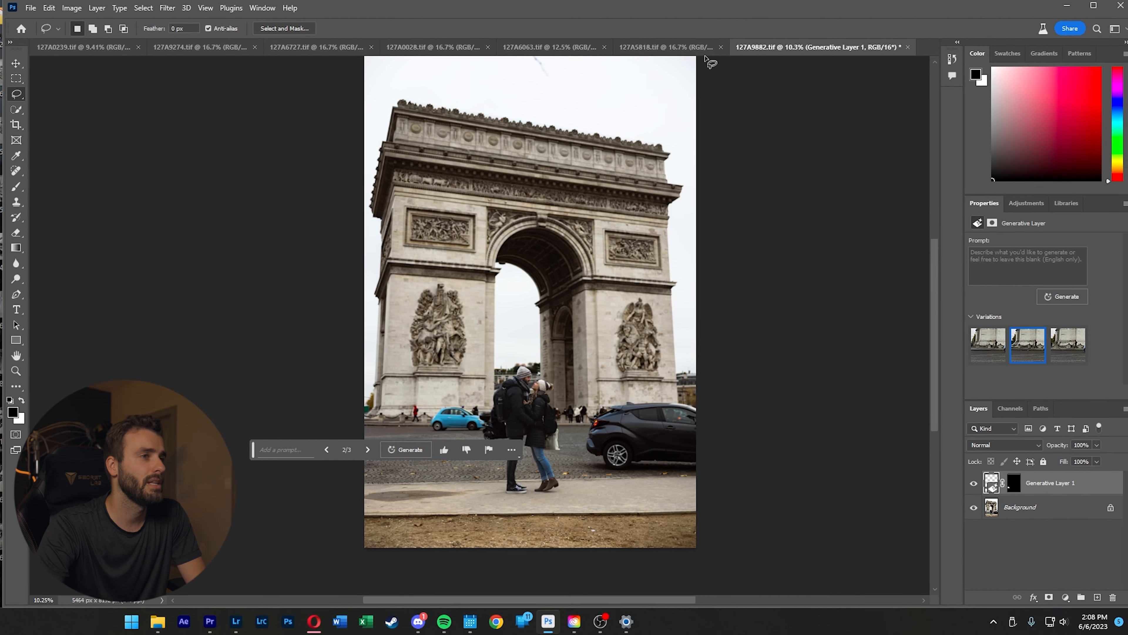
# - In 127A5818.tif, lasso a dark area beside the cables up from the orange cabin and generate "Add another cable car" there
pyautogui.click(676, 53)
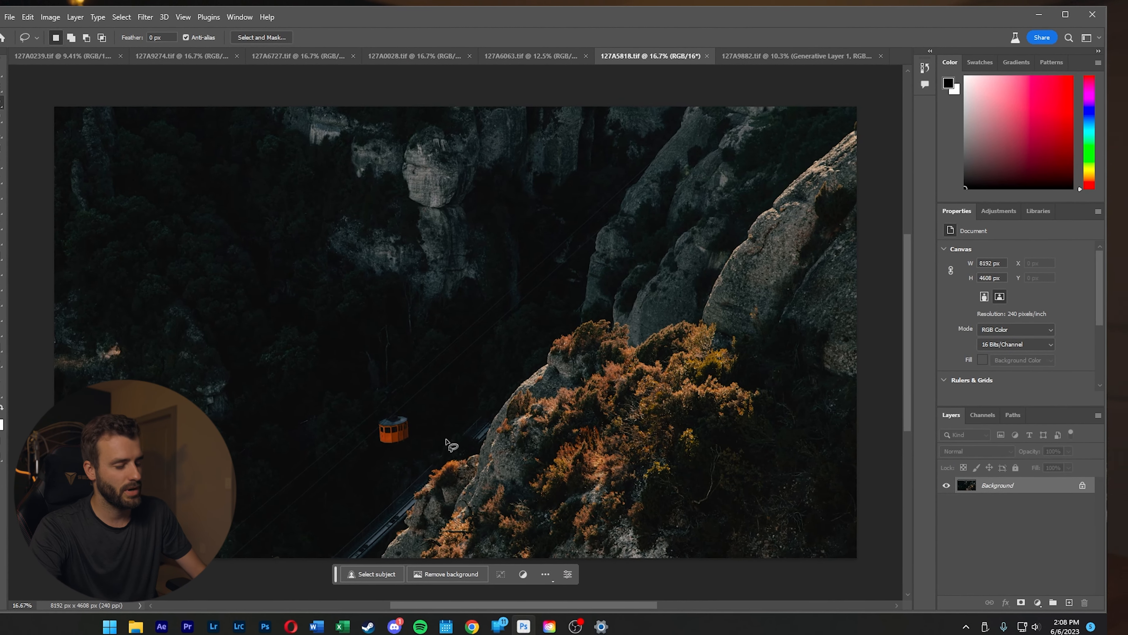
pyautogui.scroll(2, 462, 383)
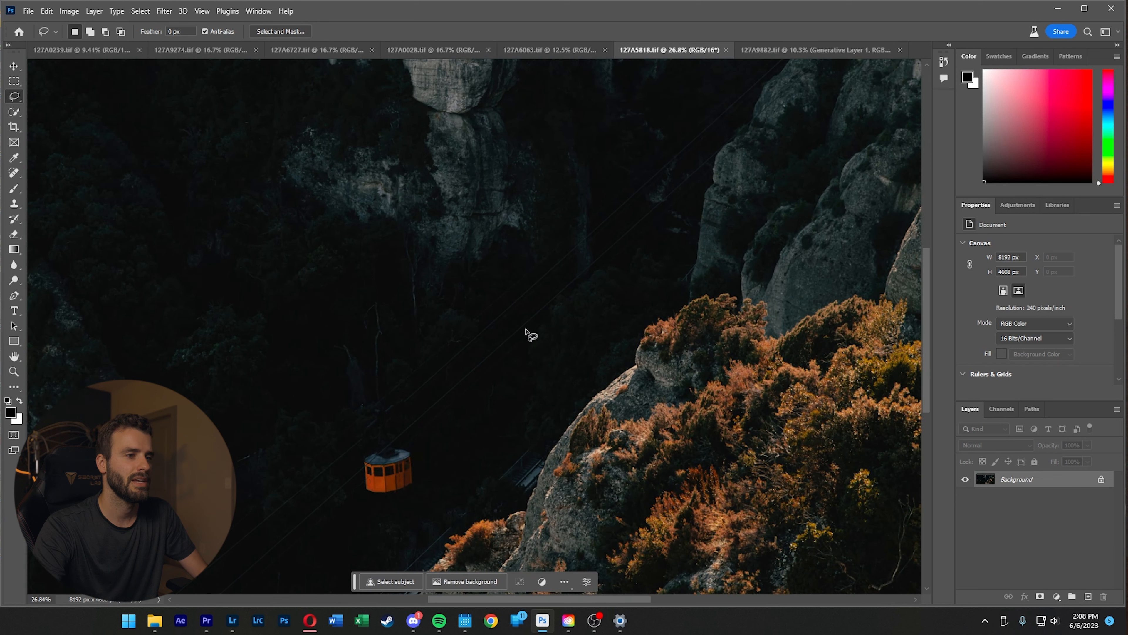
pyautogui.moveTo(548, 305); pyautogui.dragTo(510, 328)
pyautogui.moveTo(532, 399)
pyautogui.mouseDown()
pyautogui.moveTo(580, 361)
pyautogui.moveTo(568, 312)
pyautogui.moveTo(543, 305)
pyautogui.mouseUp()
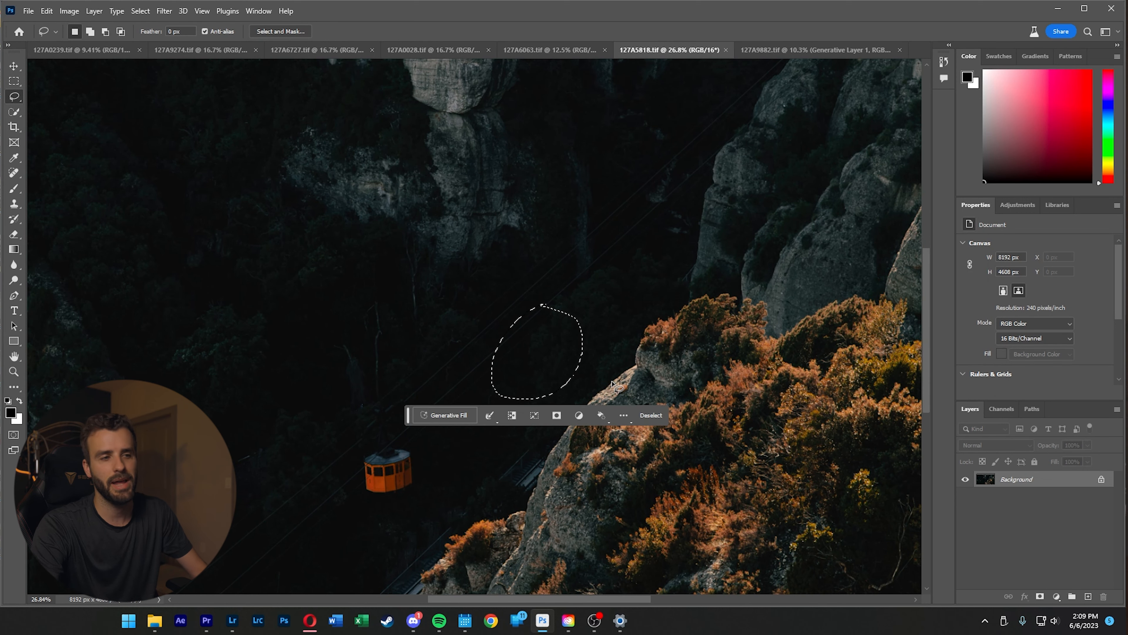
pyautogui.click(449, 416)
pyautogui.write('Add another cable car')
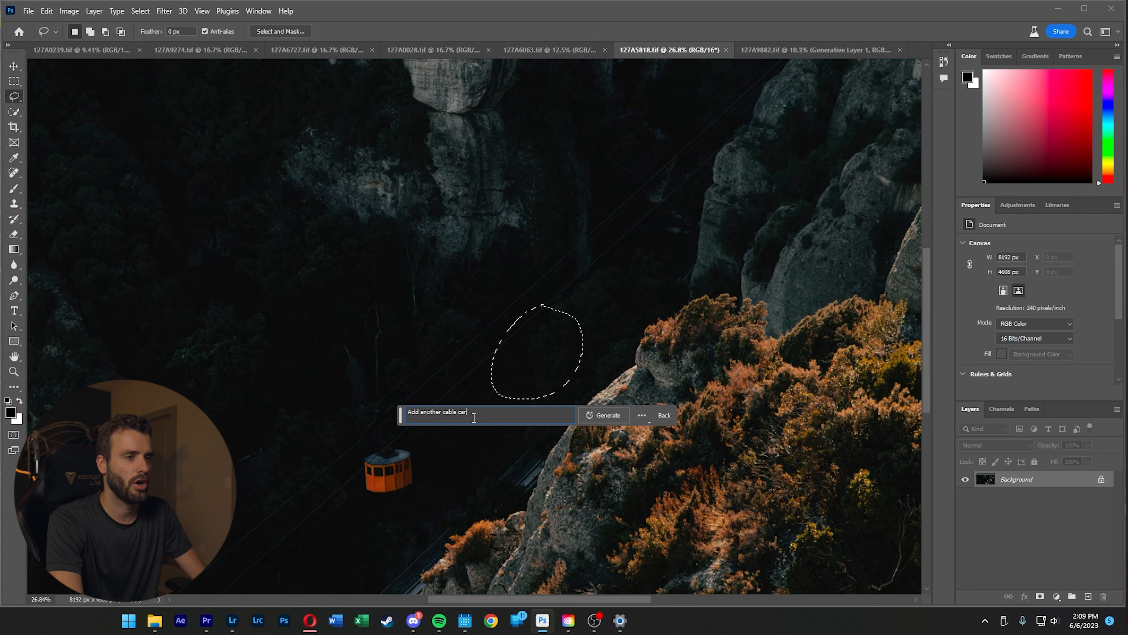
pyautogui.click(603, 415)
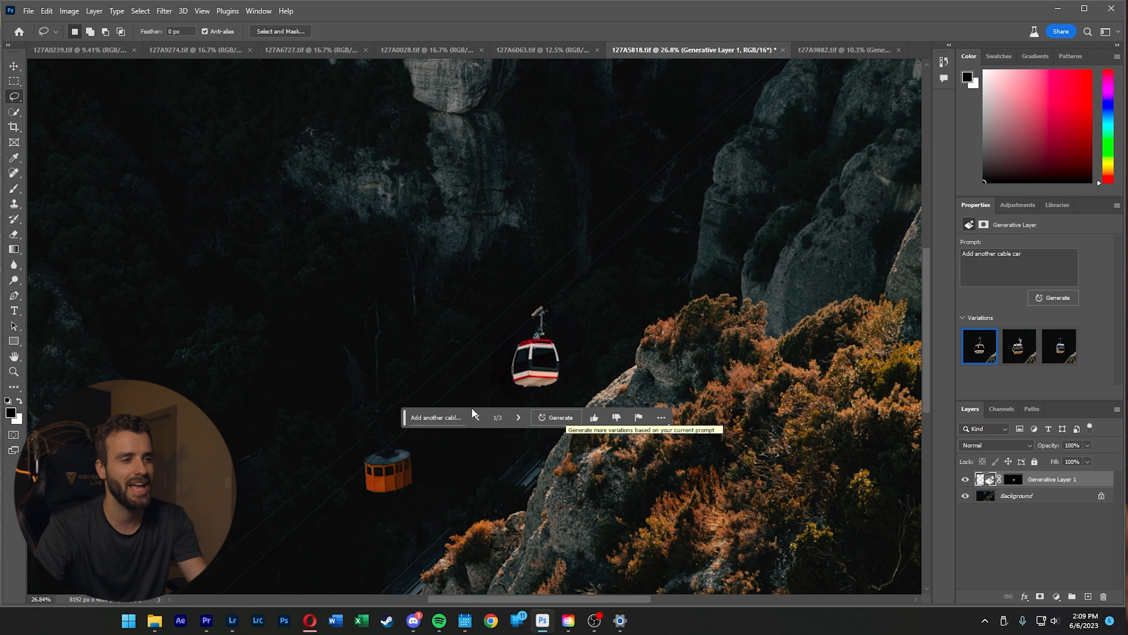
# - Move the contextual task bar below the new cable car, choose the third variation, and inspect it in the scene
pyautogui.moveTo(405, 420); pyautogui.dragTo(423, 501)
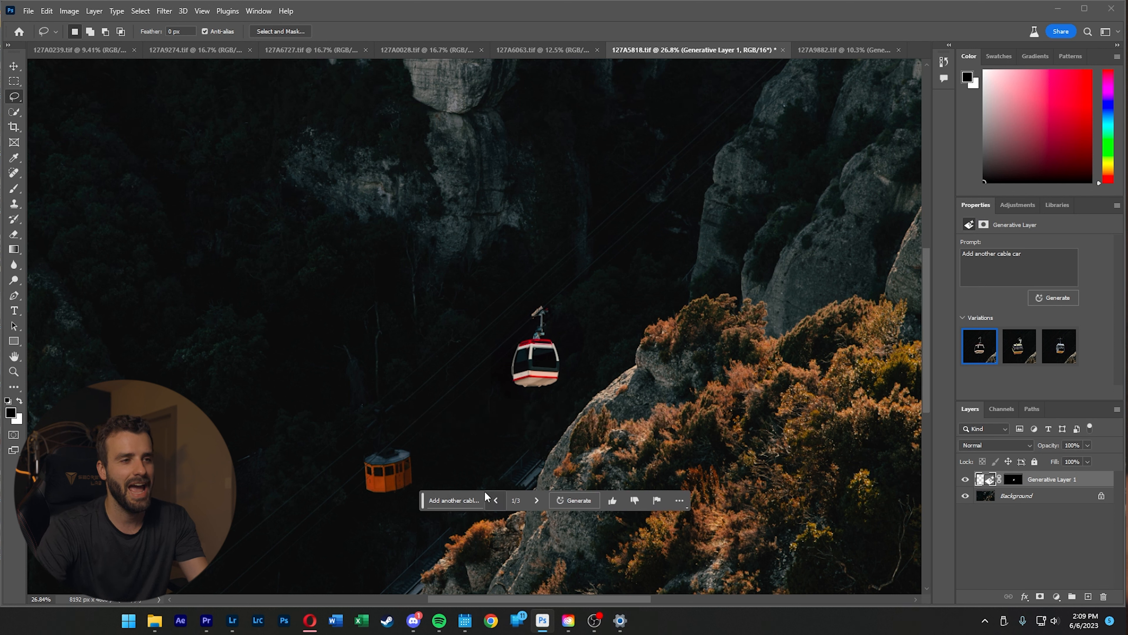
pyautogui.click(536, 500)
pyautogui.click(535, 500)
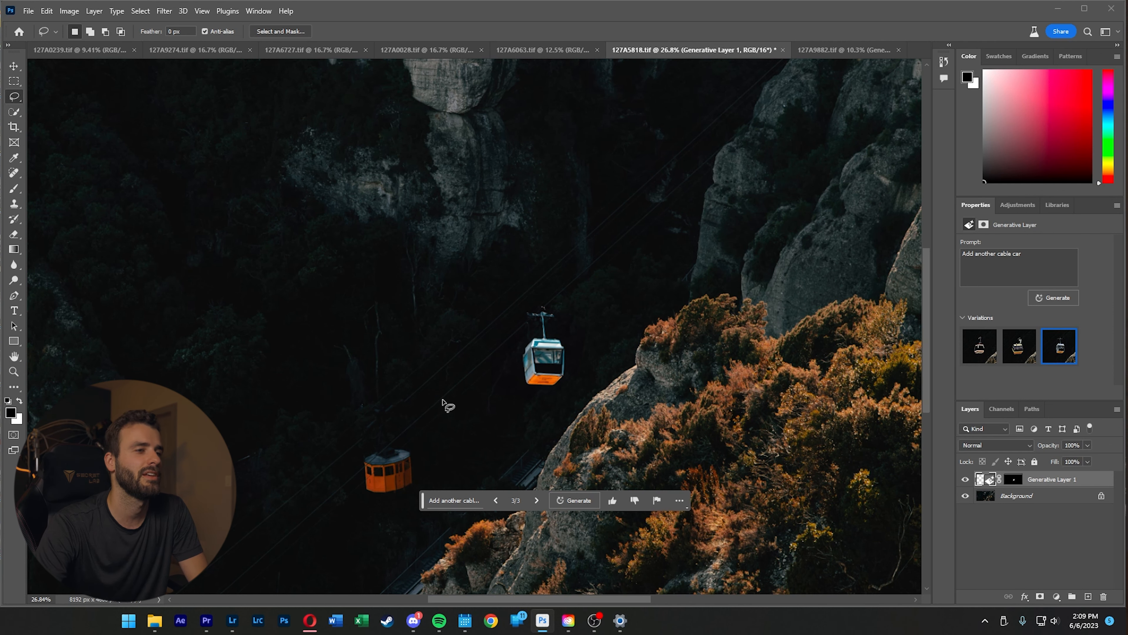
pyautogui.scroll(-4, 450, 401)
pyautogui.scroll(5, 462, 387)
pyautogui.scroll(3, 469, 411)
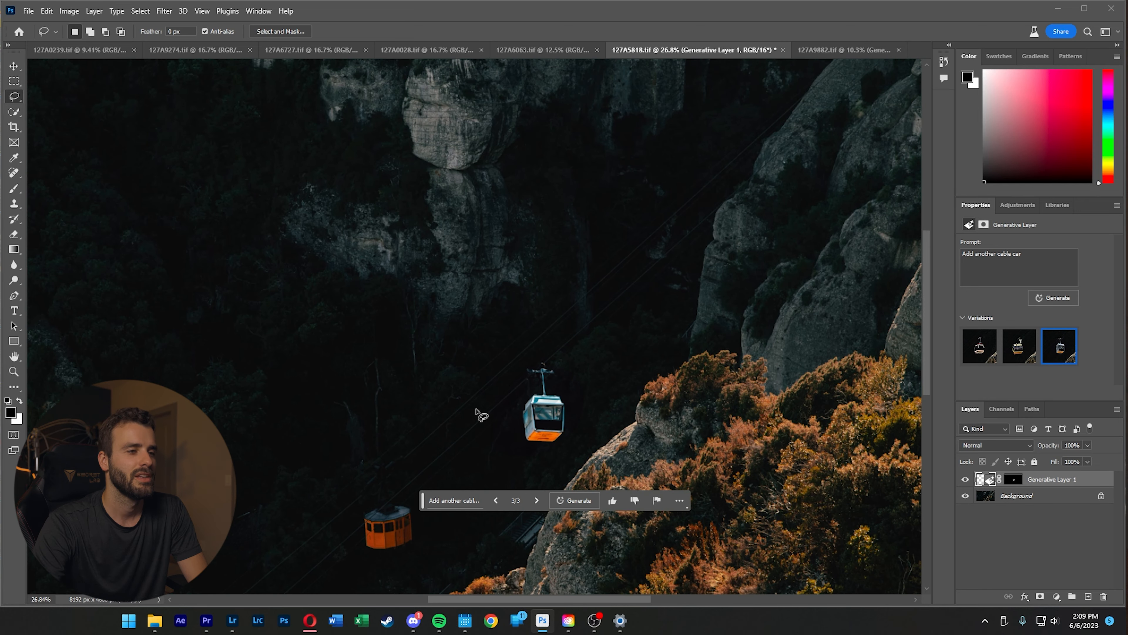
pyautogui.scroll(-2, 482, 415)
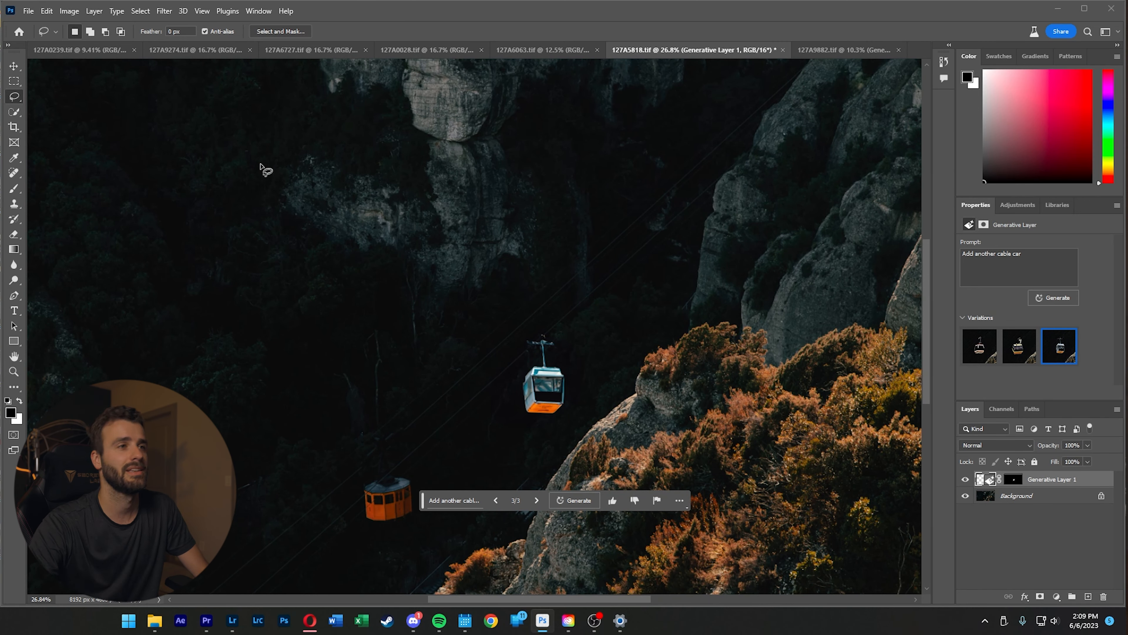
# - In 127A6727.tif, lasso the sky down to the distant mountain ridge and generate "Add a mountain range" there
pyautogui.click(321, 52)
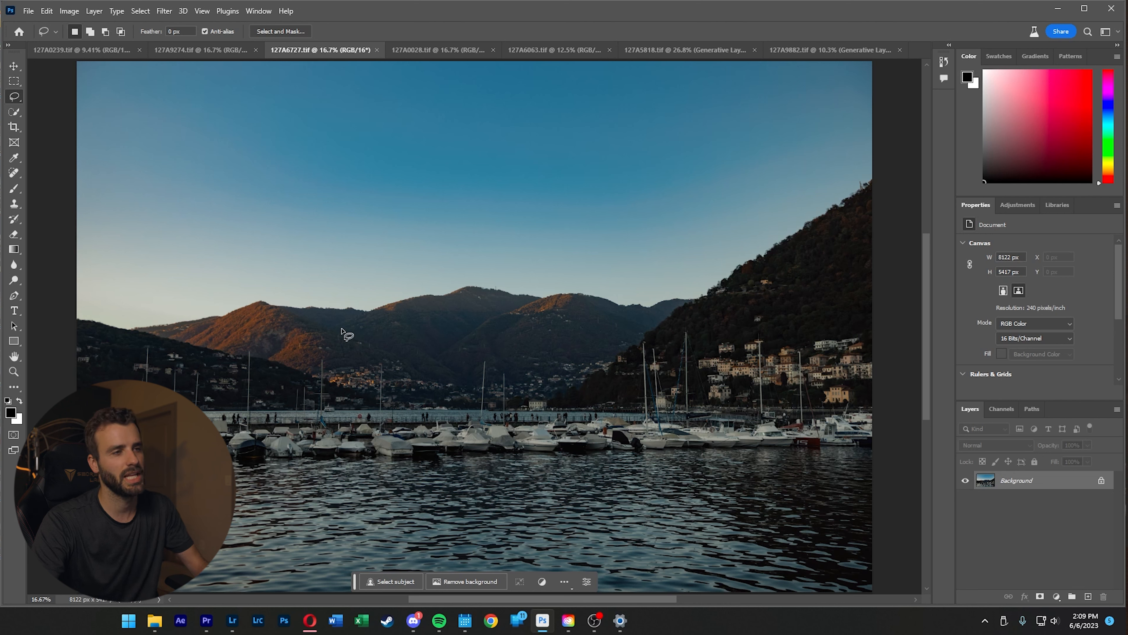
pyautogui.moveTo(416, 310)
pyautogui.mouseDown()
pyautogui.moveTo(267, 325)
pyautogui.moveTo(187, 309)
pyautogui.moveTo(207, 241)
pyautogui.moveTo(306, 166)
pyautogui.moveTo(446, 119)
pyautogui.moveTo(601, 106)
pyautogui.moveTo(704, 143)
pyautogui.moveTo(722, 222)
pyautogui.moveTo(610, 317)
pyautogui.mouseUp()
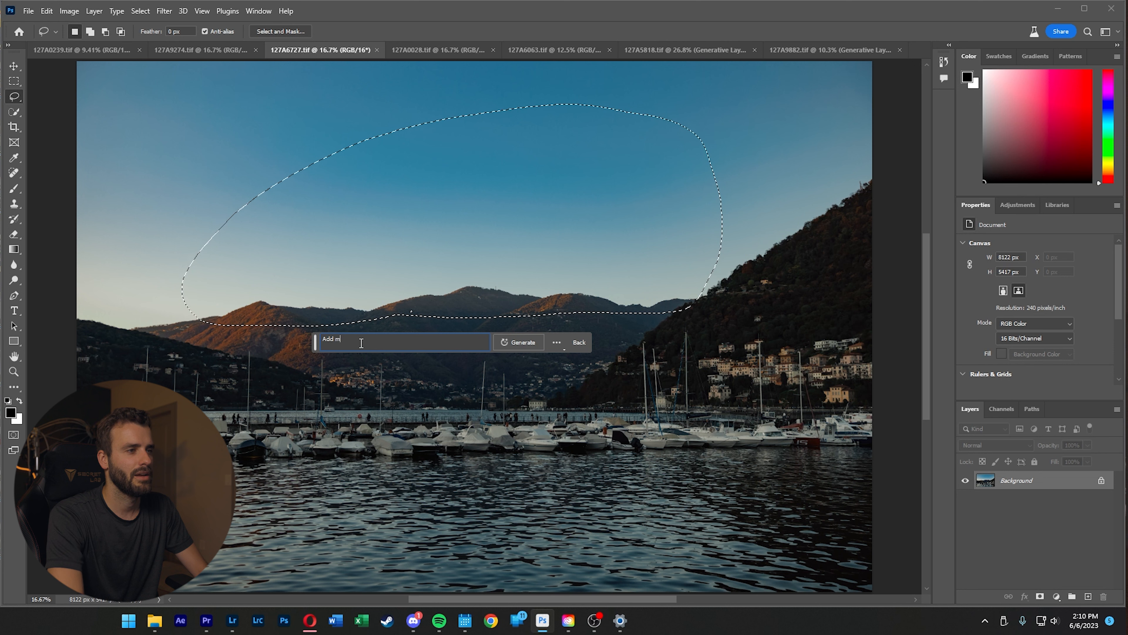
pyautogui.press('Return')
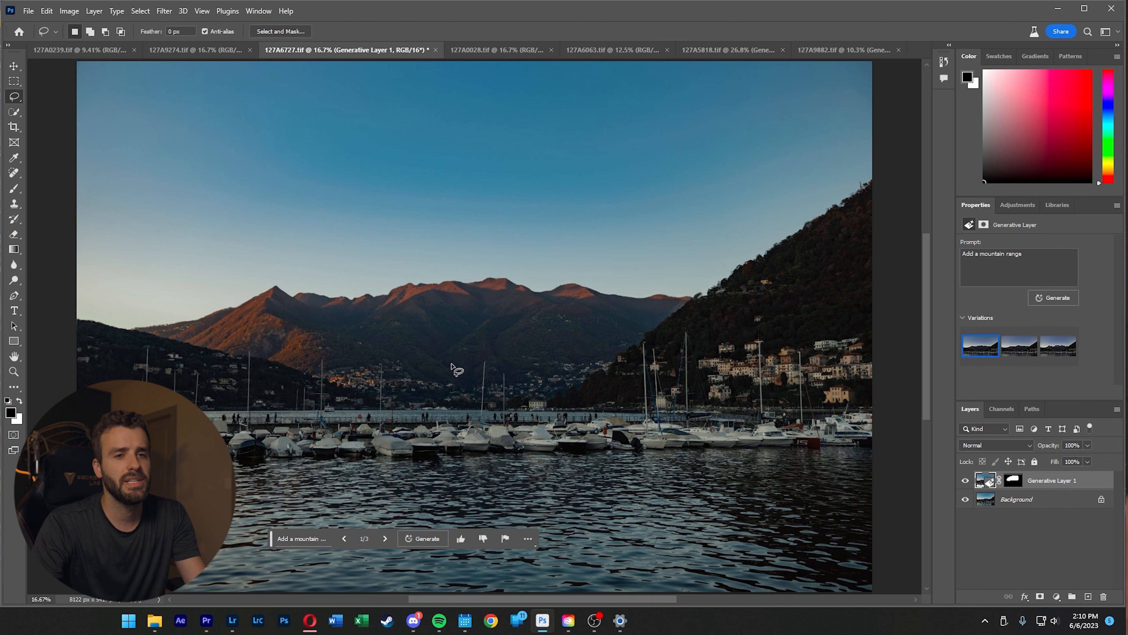
# - Compare the mountain range variations, choose the third one, and edit its prompt to "Add a tall mountain range" without generating
pyautogui.click(384, 539)
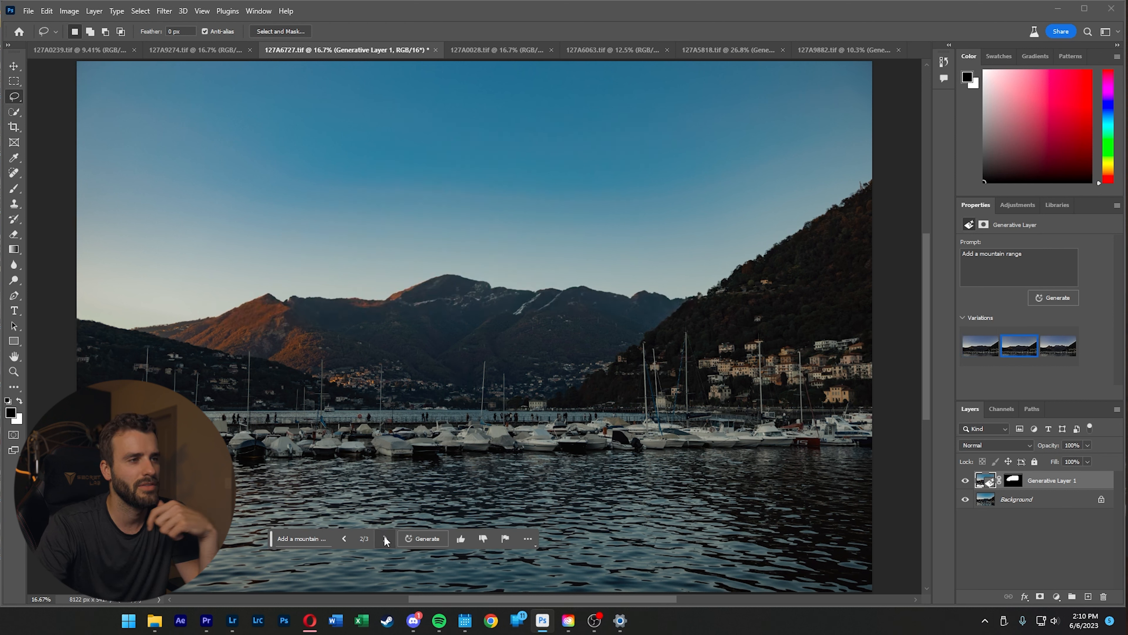
pyautogui.click(385, 538)
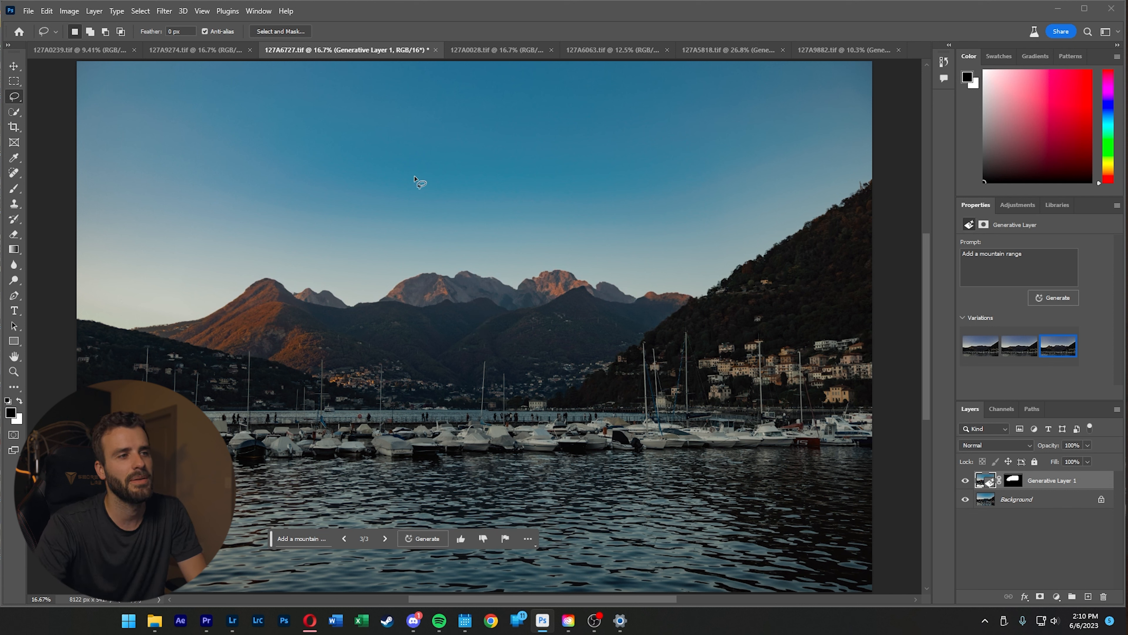
pyautogui.click(311, 539)
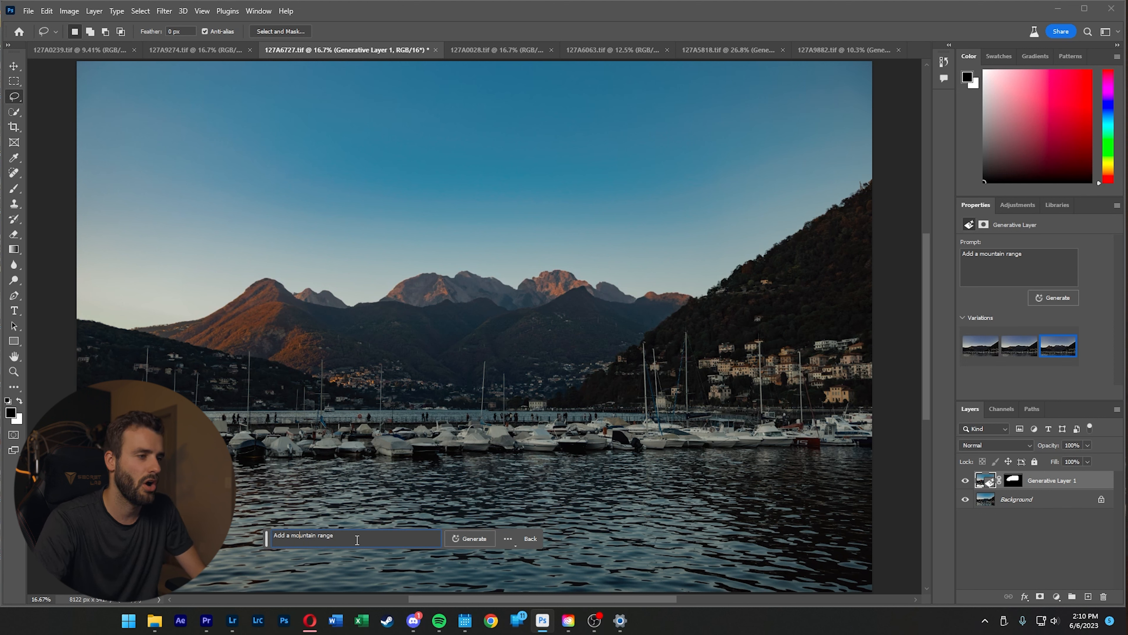
pyautogui.write('tall')
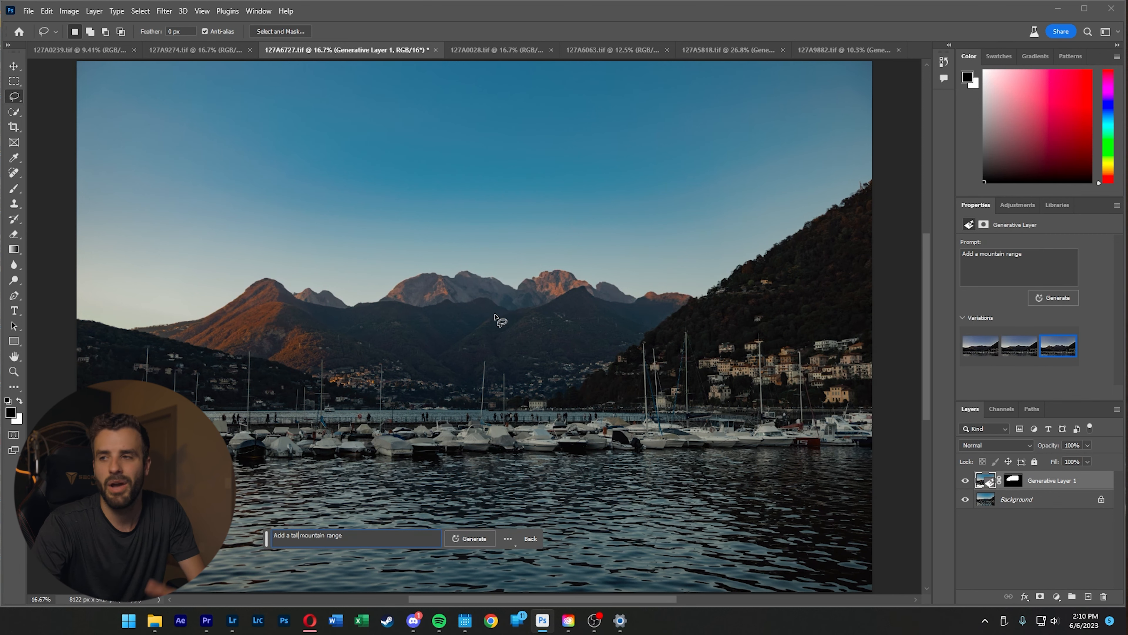
# - In 127A9274.tif, lasso the rocky path beside the couple's feet and generate "add sleeping dog" there
pyautogui.click(178, 50)
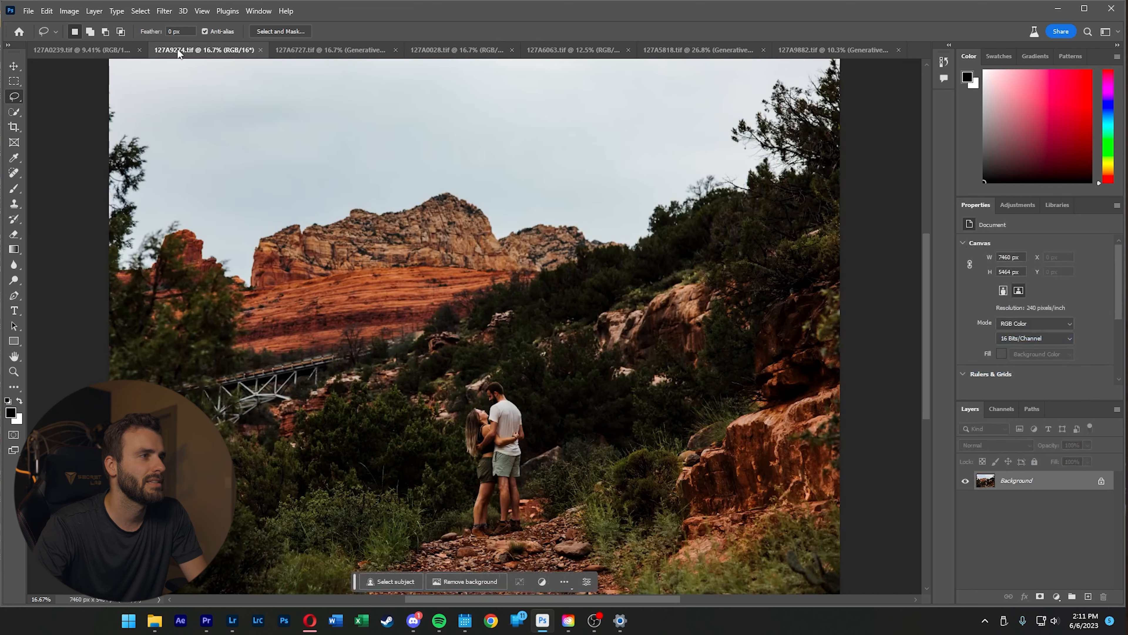
pyautogui.click(113, 55)
pyautogui.click(219, 54)
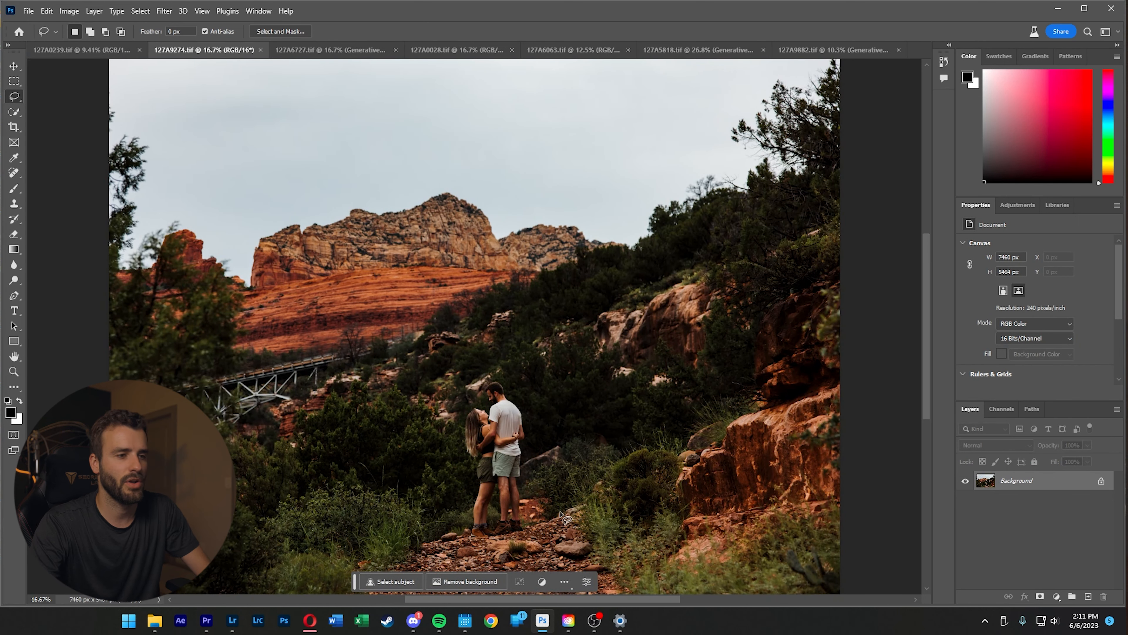
pyautogui.scroll(-3, 580, 496)
pyautogui.moveTo(582, 425)
pyautogui.mouseDown()
pyautogui.moveTo(508, 438)
pyautogui.moveTo(629, 505)
pyautogui.moveTo(592, 425)
pyautogui.mouseUp()
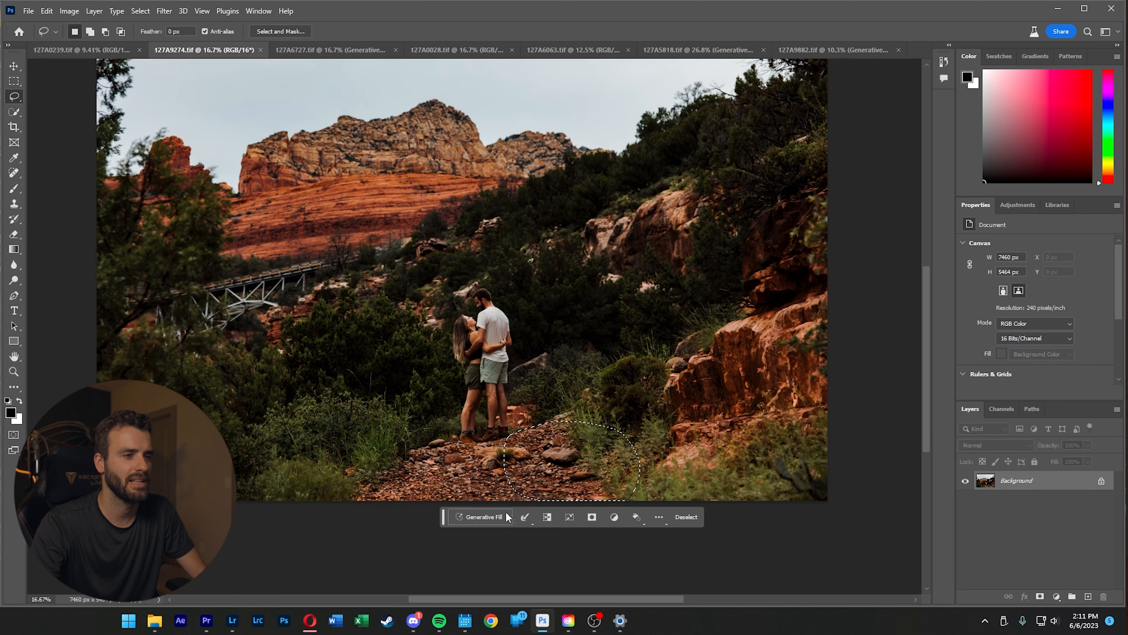
pyautogui.write('add sleeping dog')
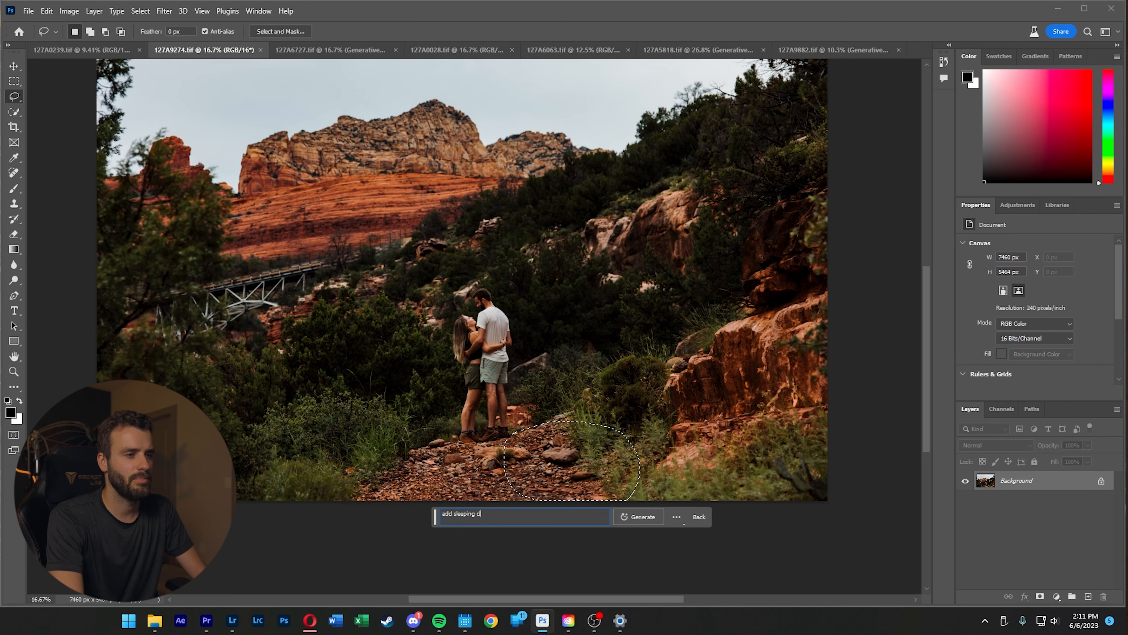
pyautogui.click(638, 517)
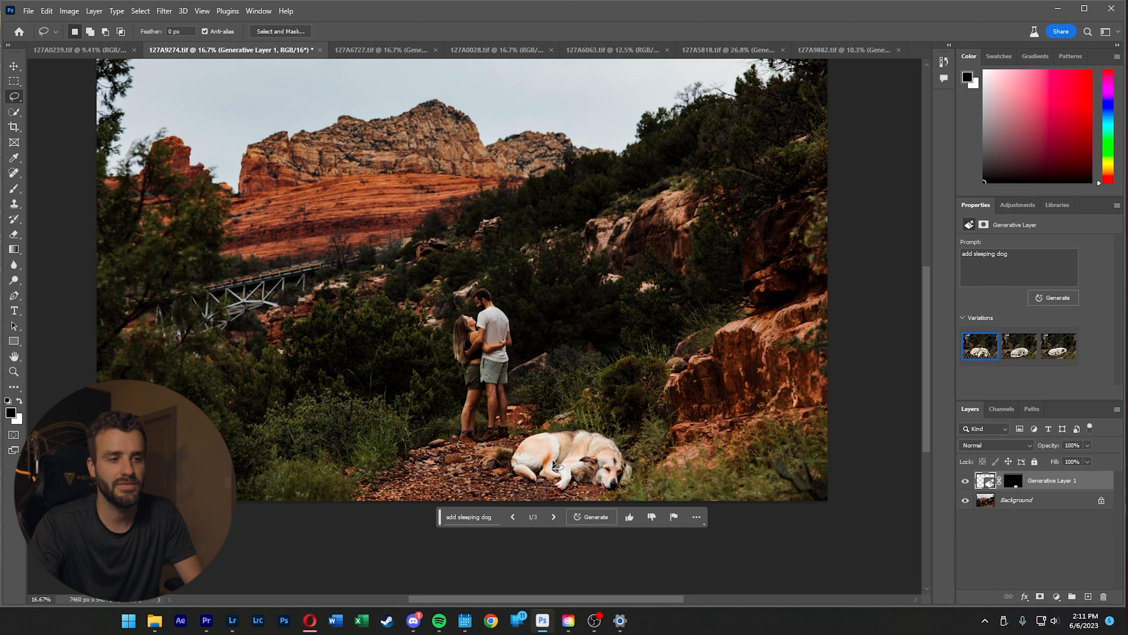
# - Compare the three variations of the sleeping dog and keep the second one
pyautogui.click(553, 518)
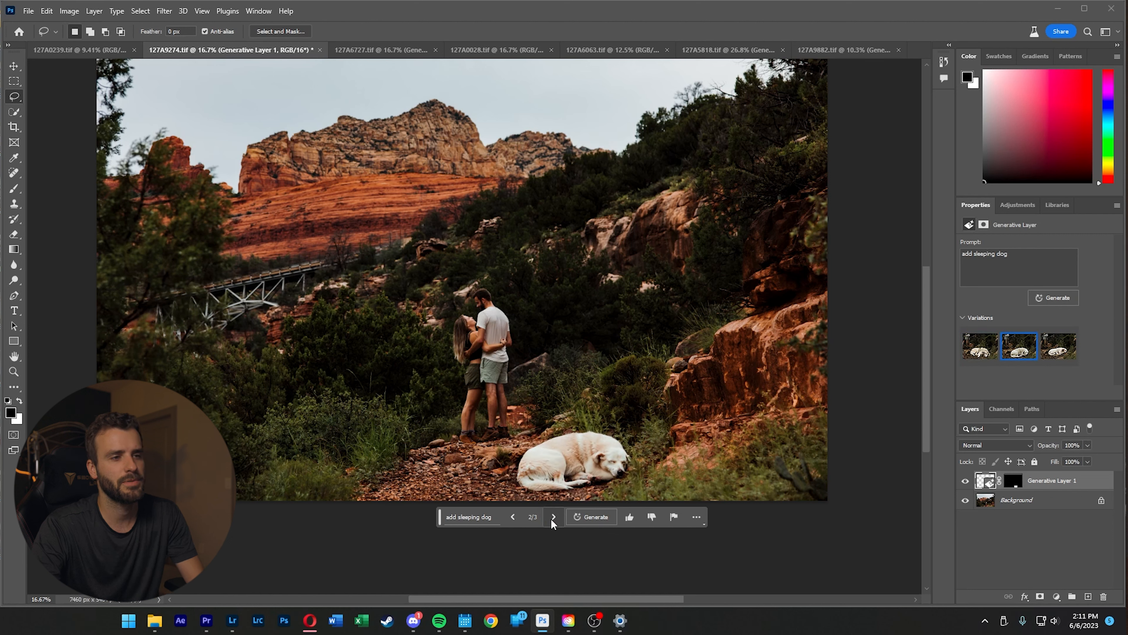
pyautogui.click(553, 518)
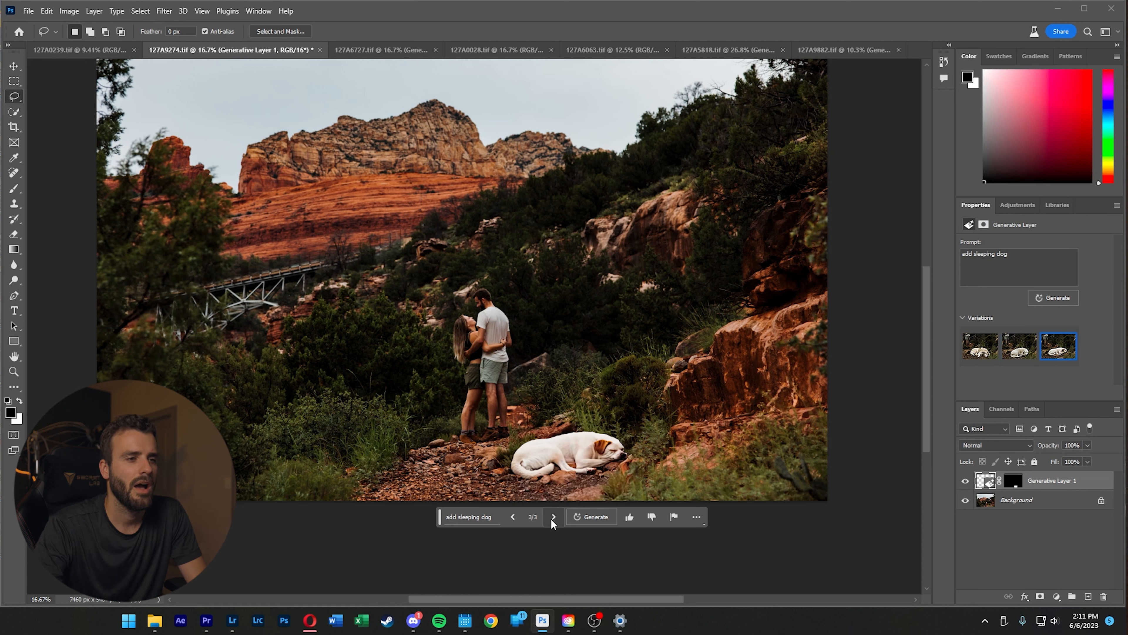
pyautogui.click(513, 516)
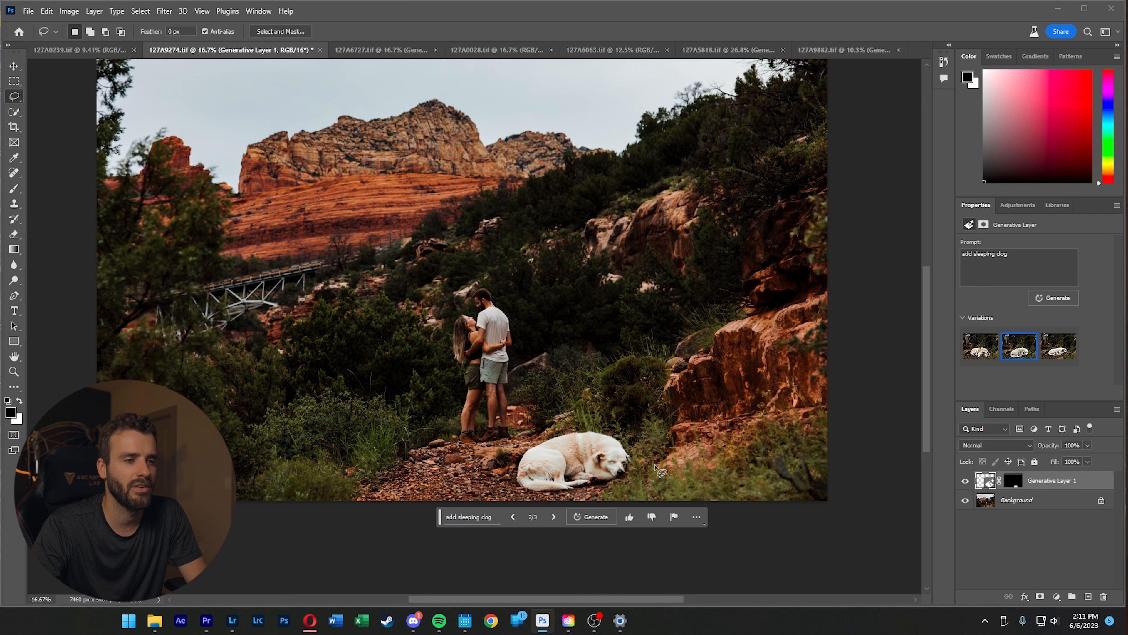